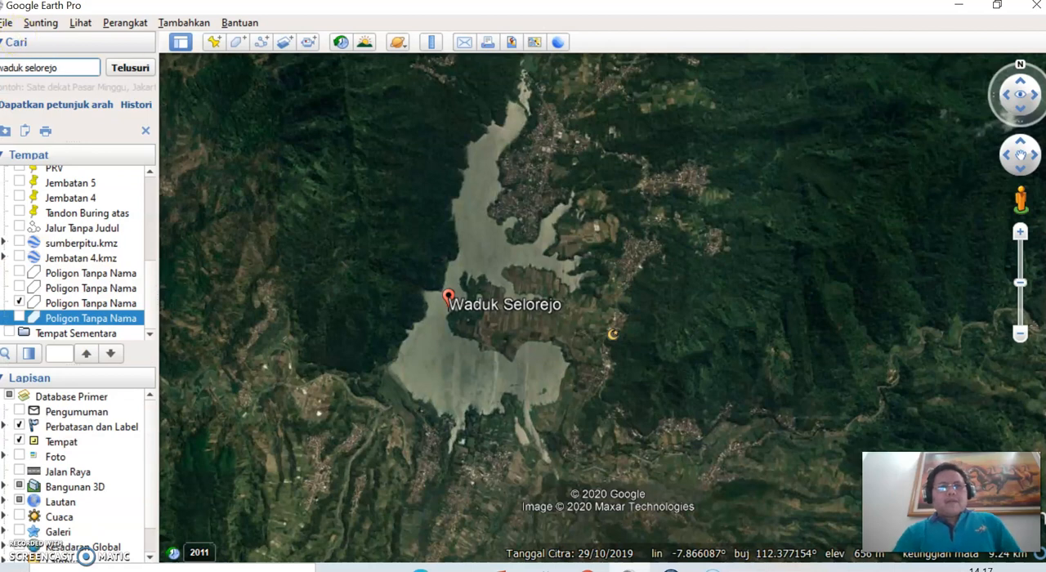
Step: Search for "waduk selorejo", dismiss its information balloon and examine where the reservoir lies within Java and Indonesia
click(82, 137)
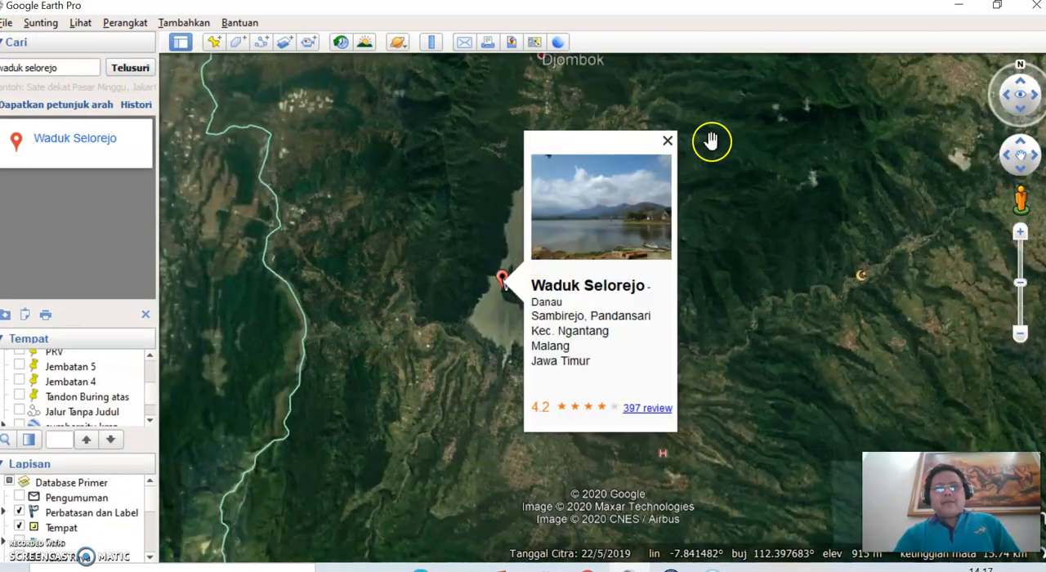
click(667, 144)
scroll(624, 210, down, 5)
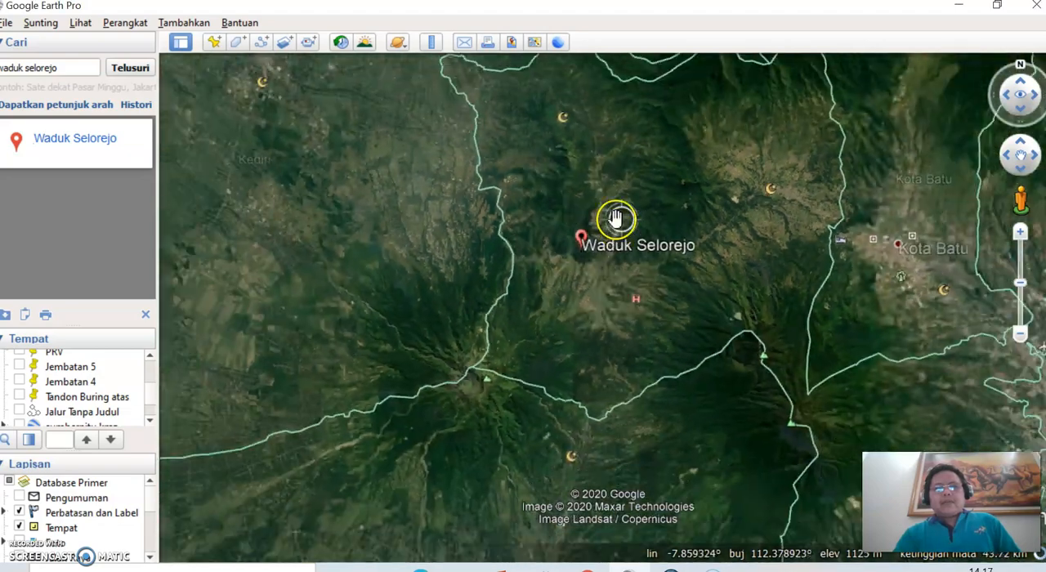
scroll(613, 214, down, 6)
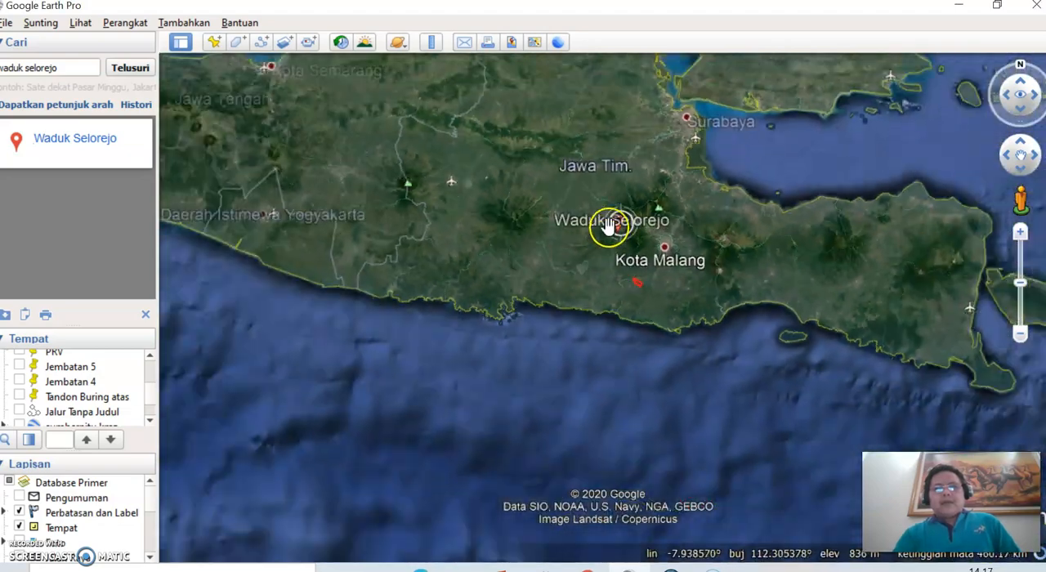
scroll(607, 229, down, 6)
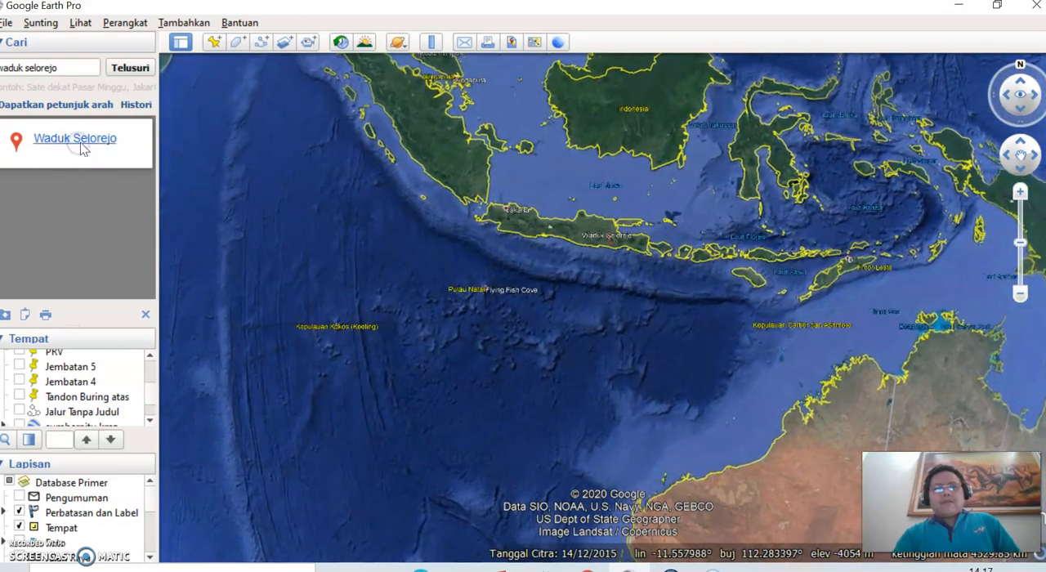
Step: Return to the Waduk Selorejo search result, dismiss its information balloon and frame the reservoir in the map view
scroll(453, 291, up, 3)
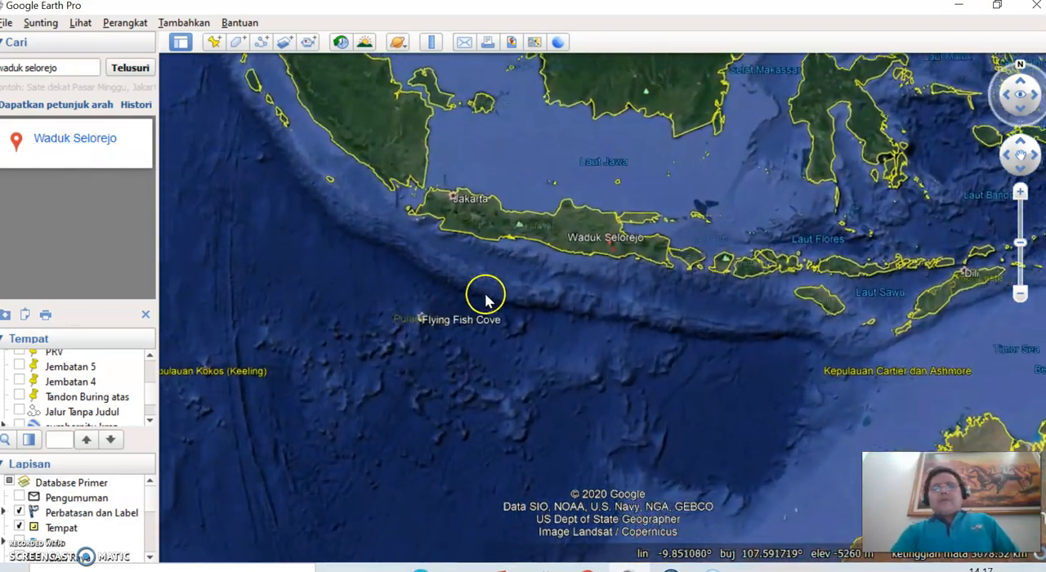
scroll(624, 364, up, 4)
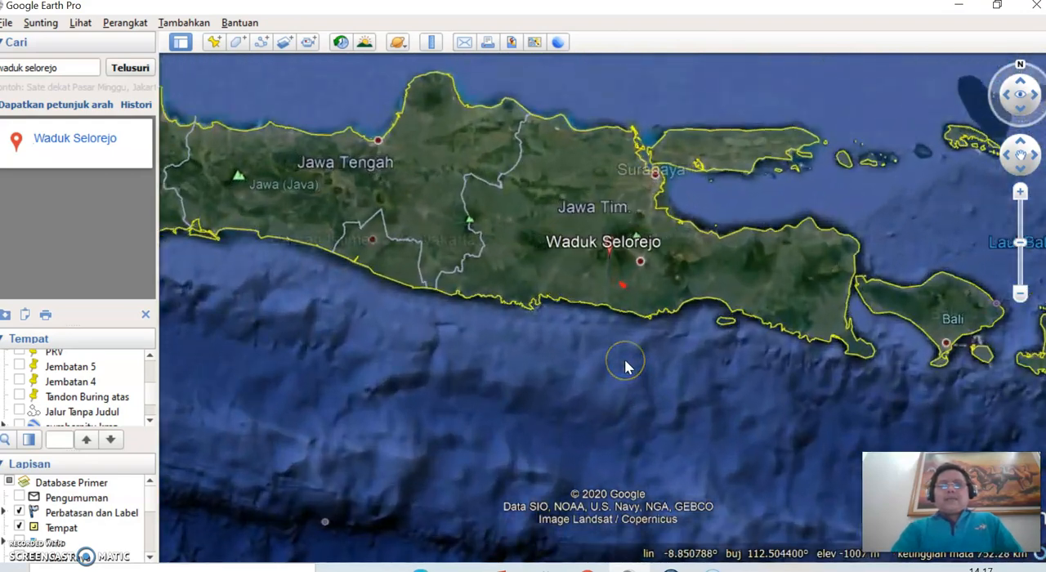
scroll(625, 367, up, 5)
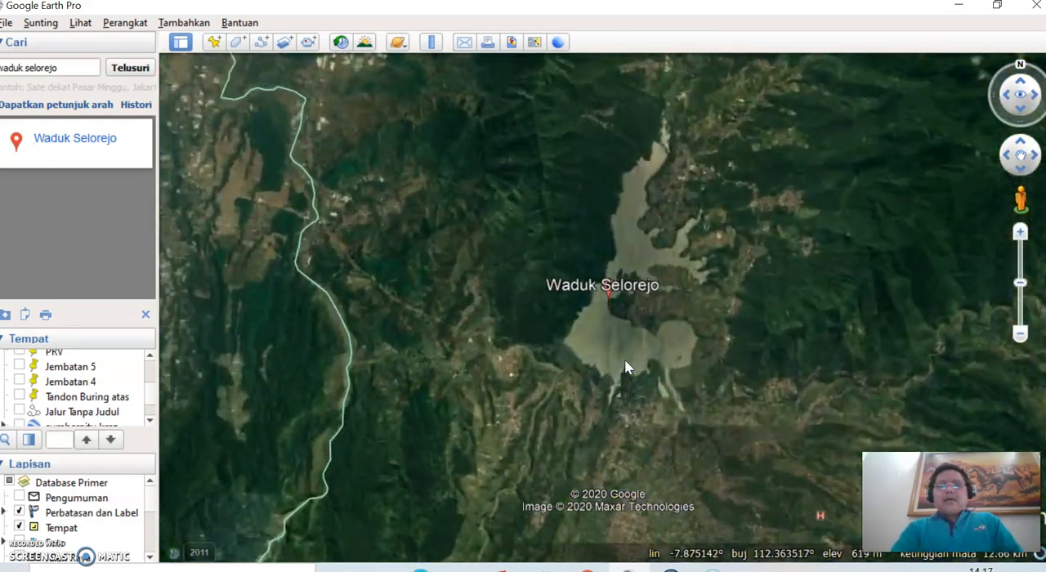
scroll(624, 367, up, 3)
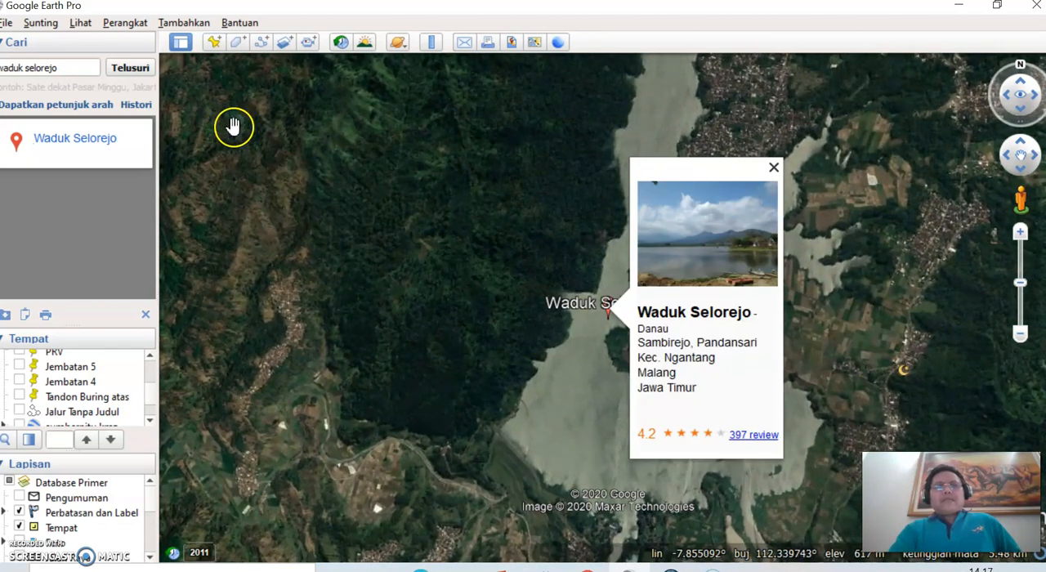
click(772, 167)
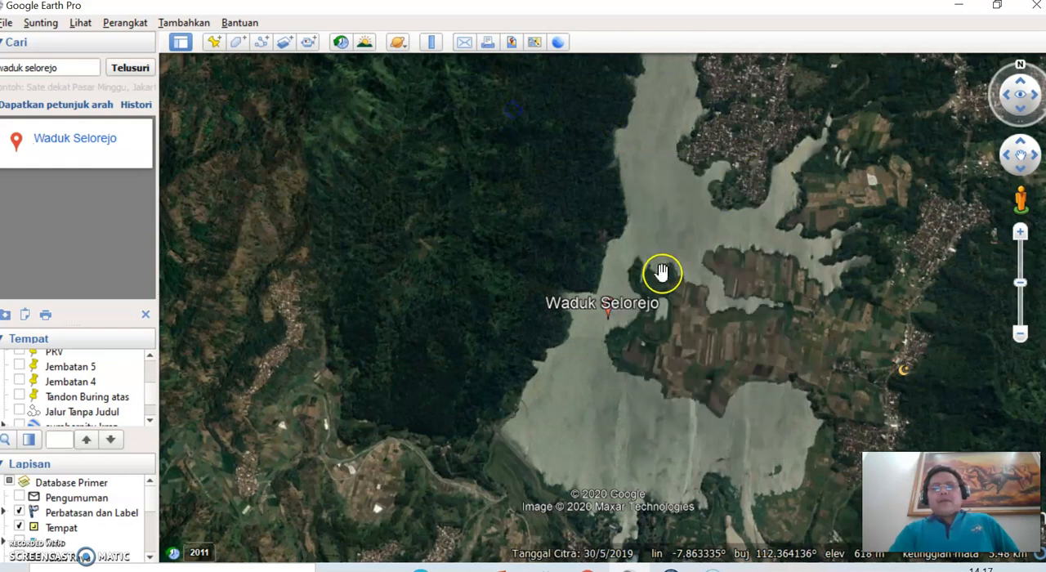
scroll(662, 271, down, 2)
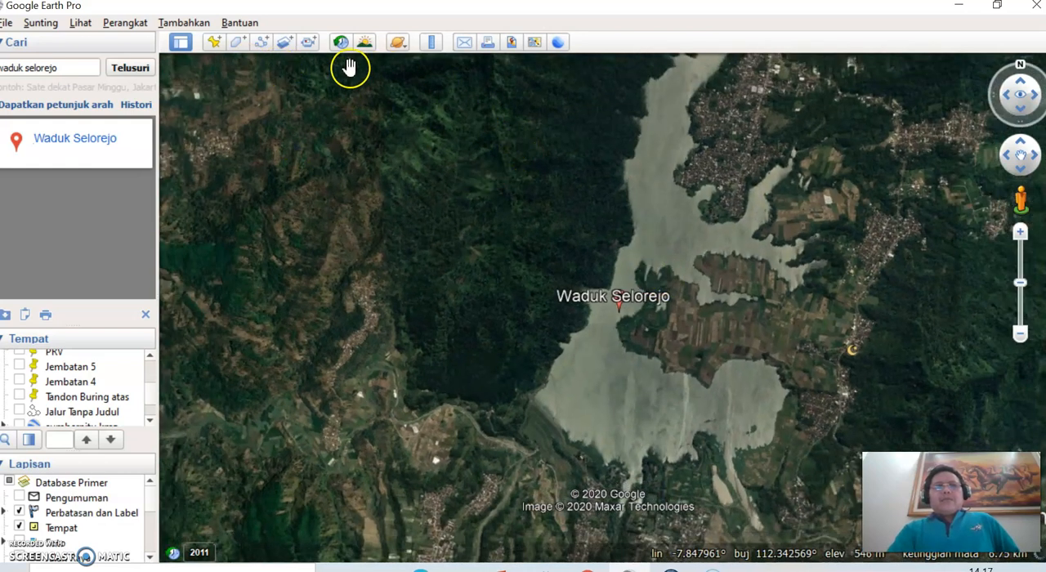
click(227, 48)
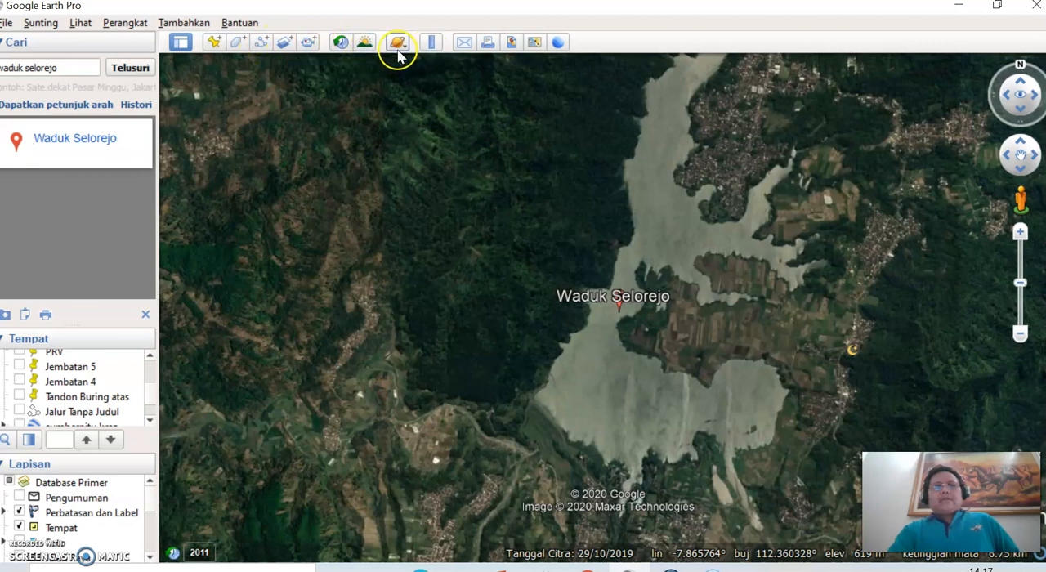
click(81, 23)
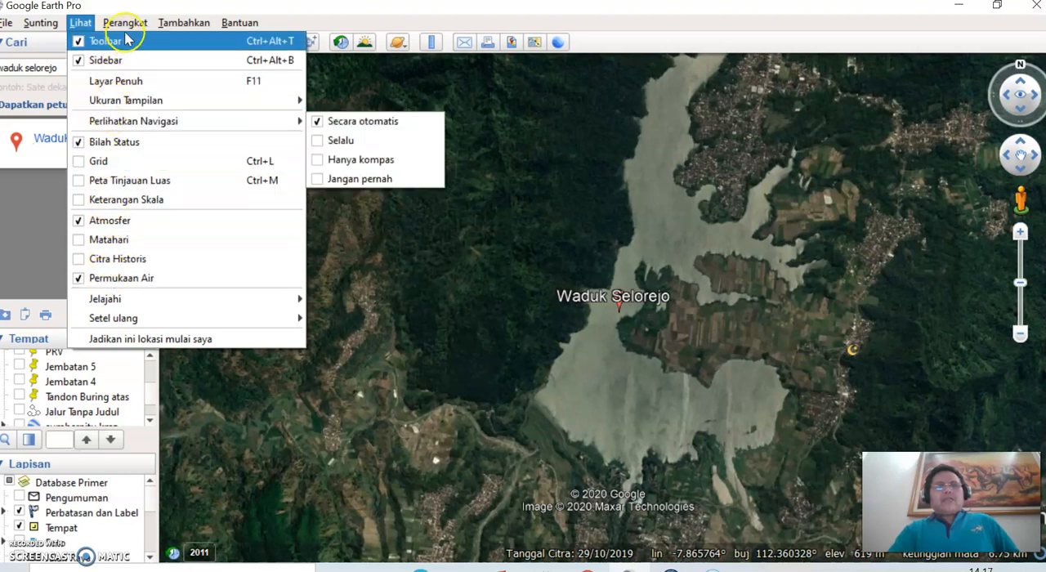
mouse_move(145, 23)
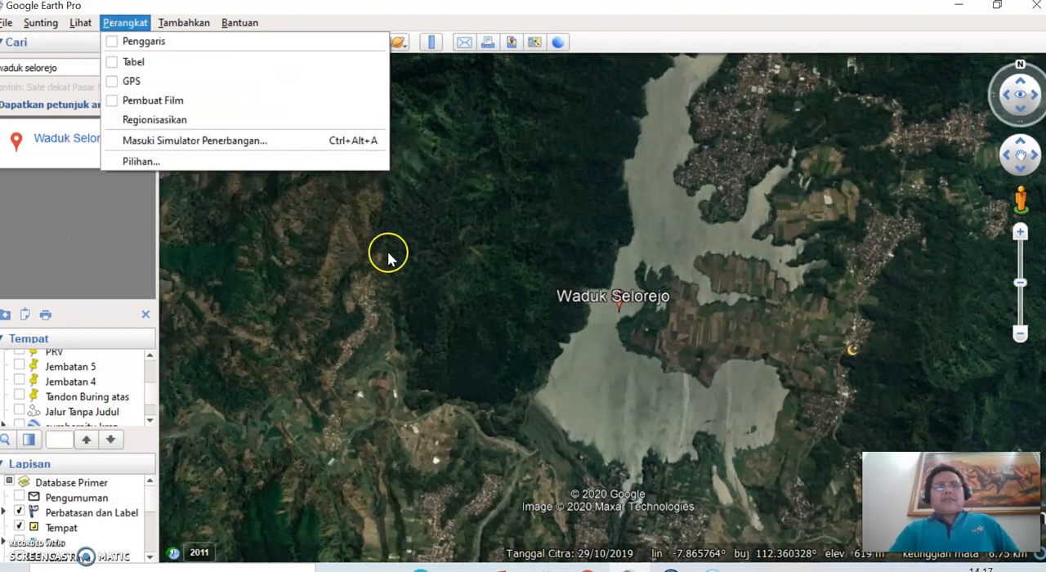
click(369, 445)
Step: Create a placemark named "titik 1" on the reservoir's southwestern water, at about latitude -7.873130°, longitude 112.359669°
drag(626, 352, 570, 355)
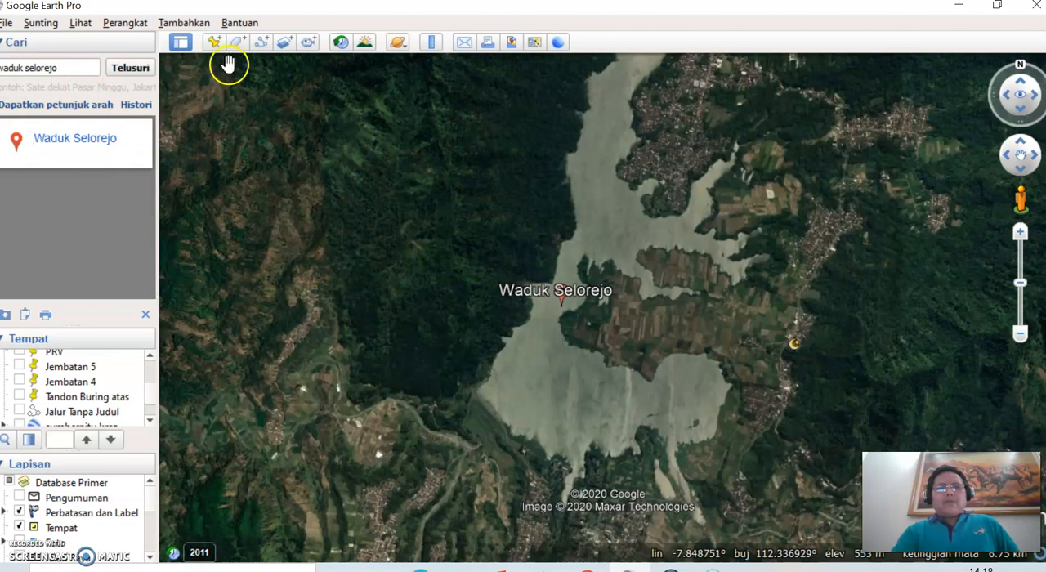
click(213, 41)
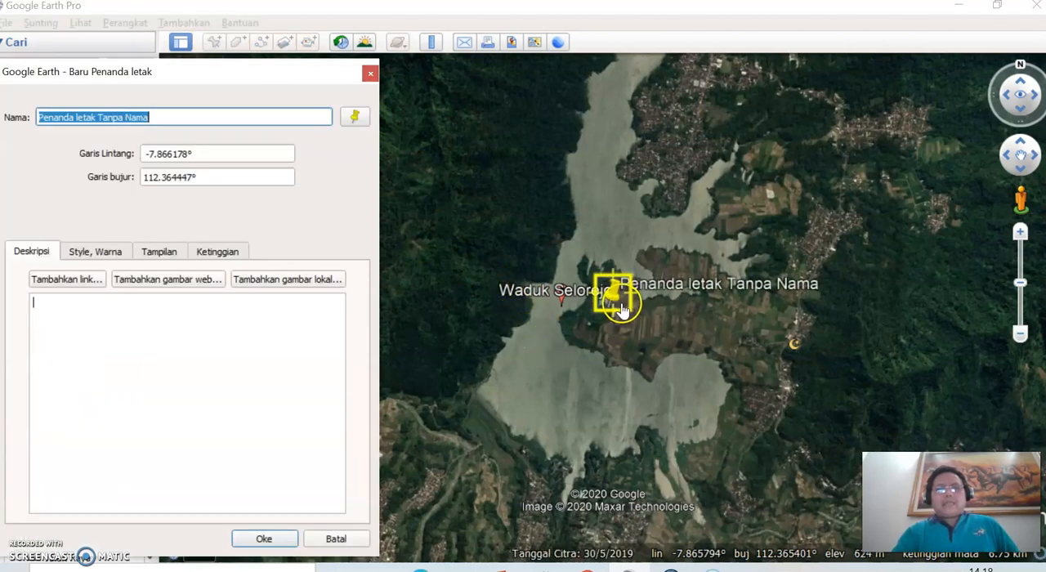
click(594, 331)
drag(594, 330, 546, 400)
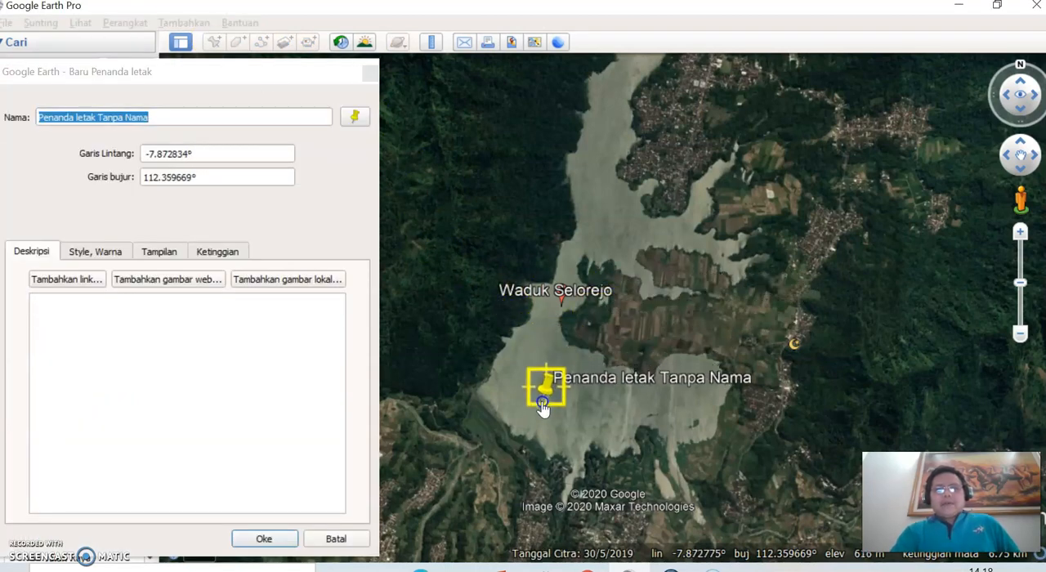
click(161, 115)
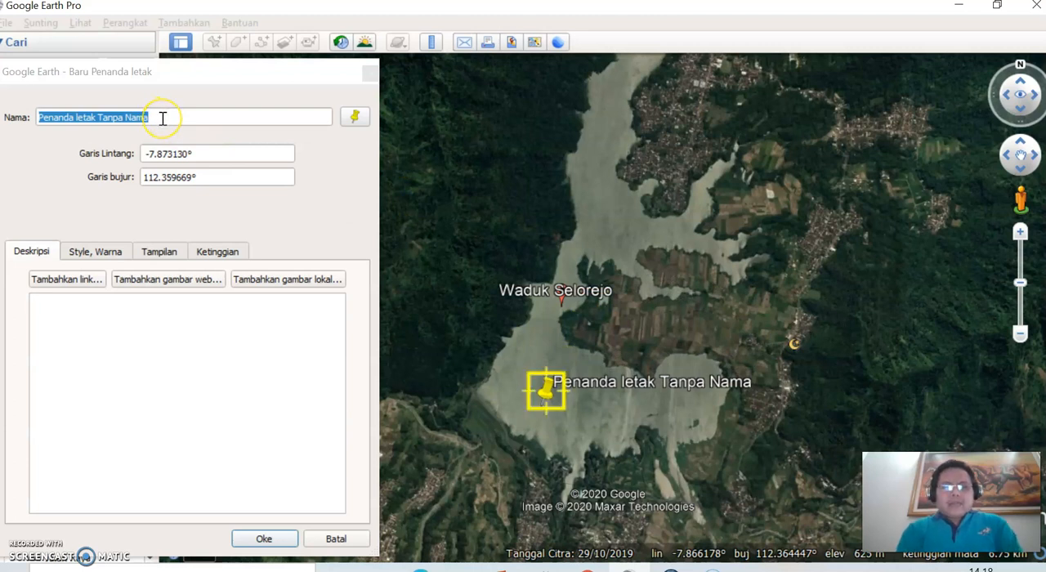
drag(162, 116, 16, 132)
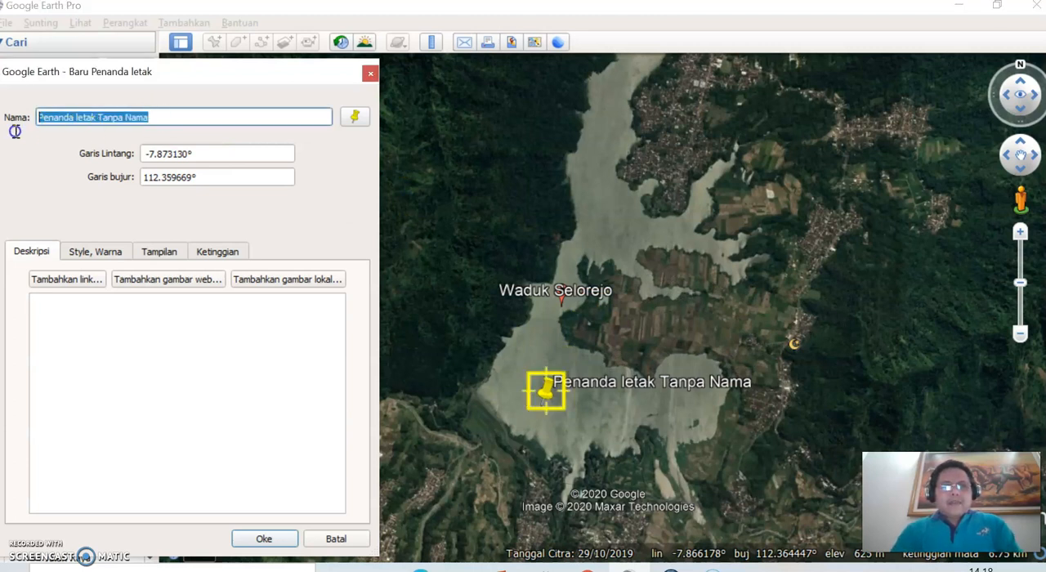
text(titik 1)
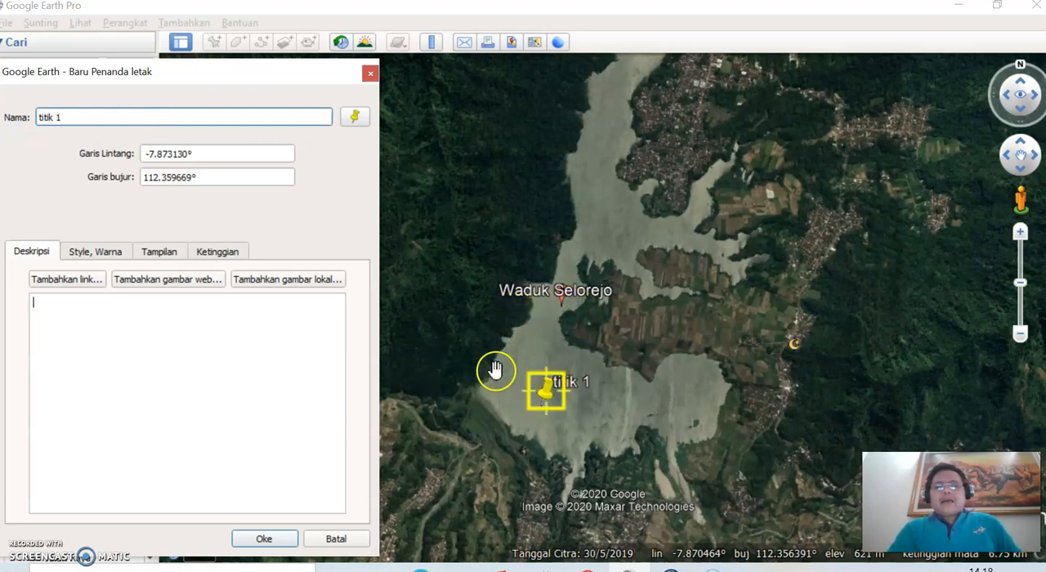
key(Tab)
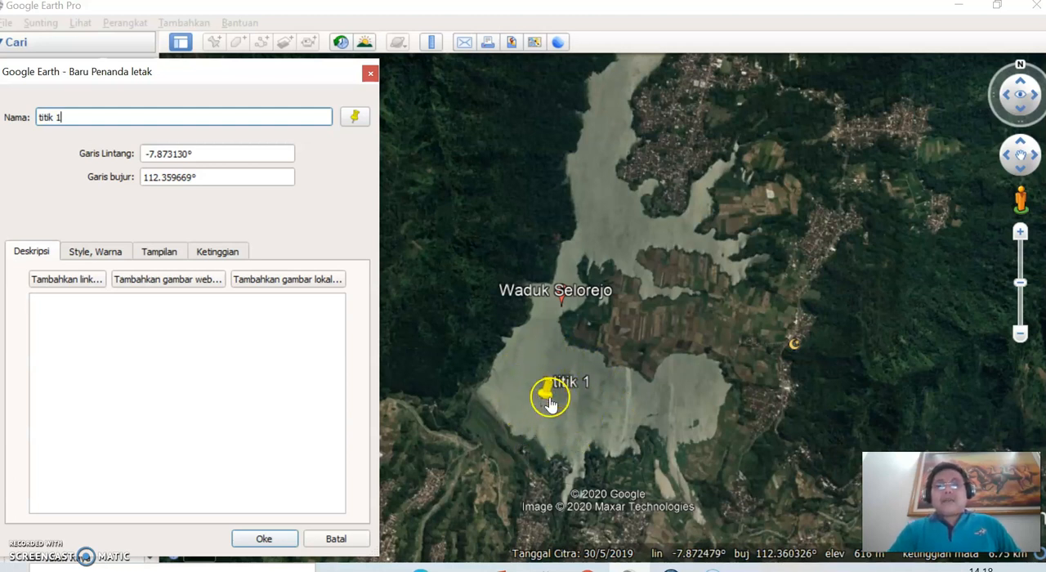
Step: Shift the titik 1 placemark slightly southeast to about latitude -7.874018°, longitude 112.360624°, check its coordinates and save it
drag(549, 402, 555, 420)
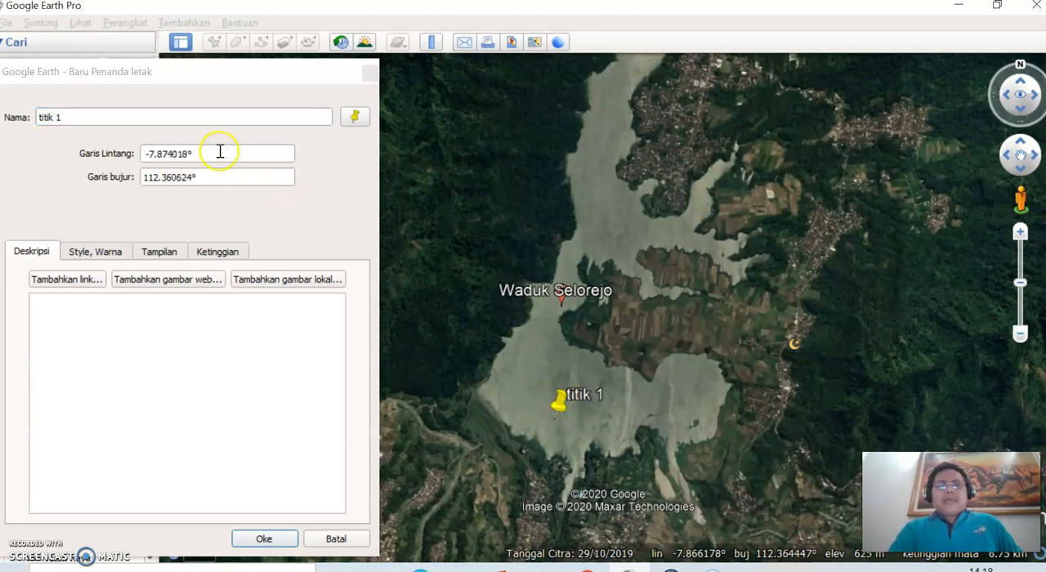
drag(219, 152, 117, 159)
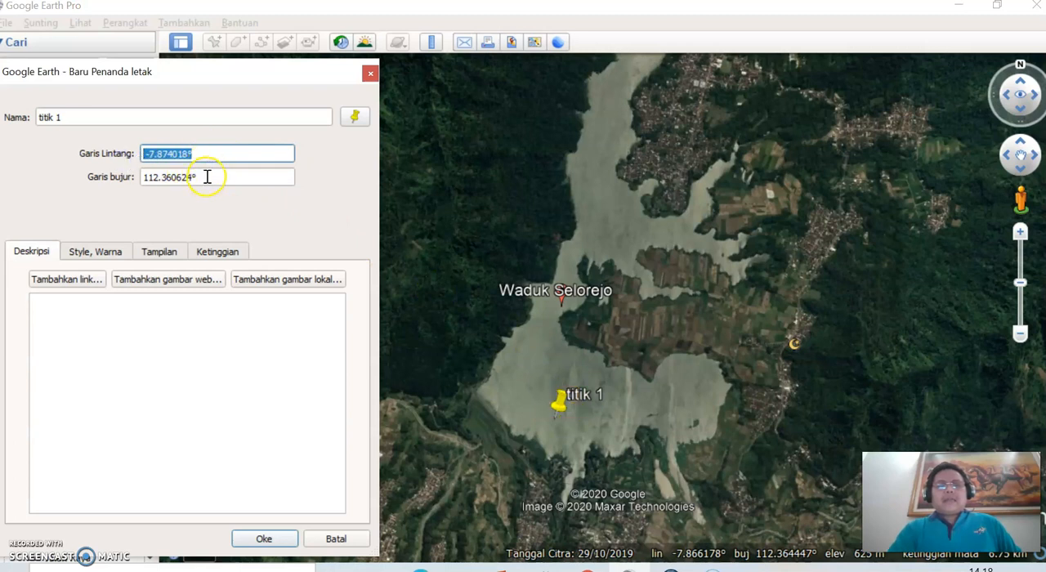
drag(207, 178, 139, 177)
click(240, 317)
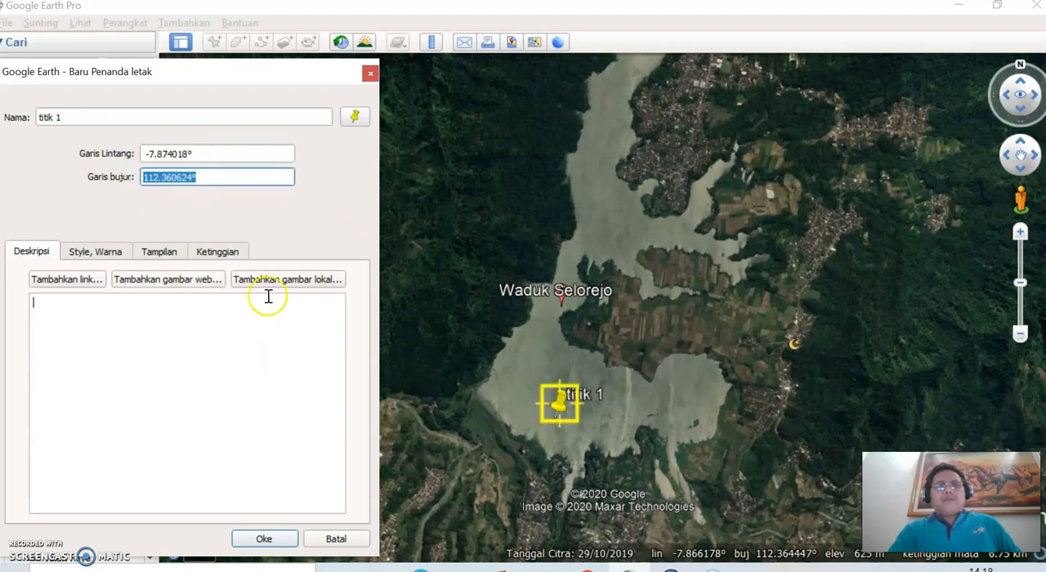
click(263, 538)
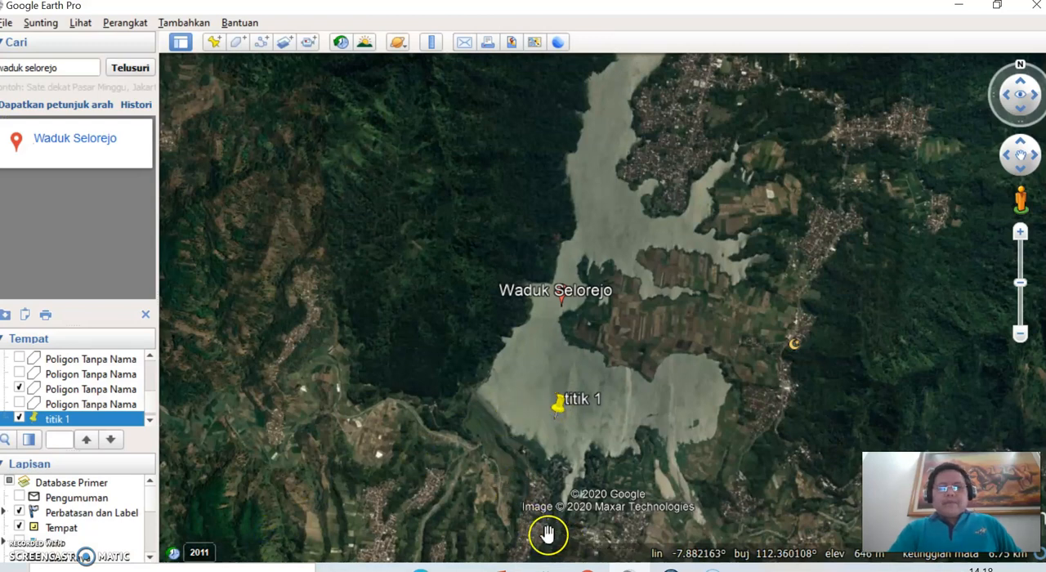
Step: Add a placemark named "Ttitik 2" on the reservoir's southeastern arm, at about latitude -7.872299°, longitude 112.369701°
click(216, 42)
text(Ttitik 2)
click(237, 381)
click(205, 154)
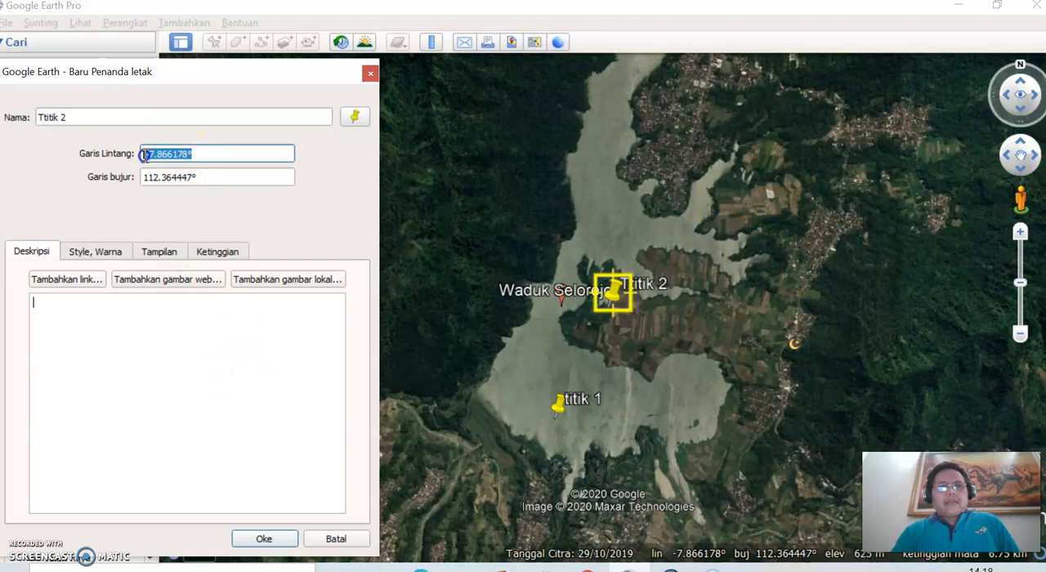
drag(201, 174, 144, 181)
drag(608, 315, 685, 402)
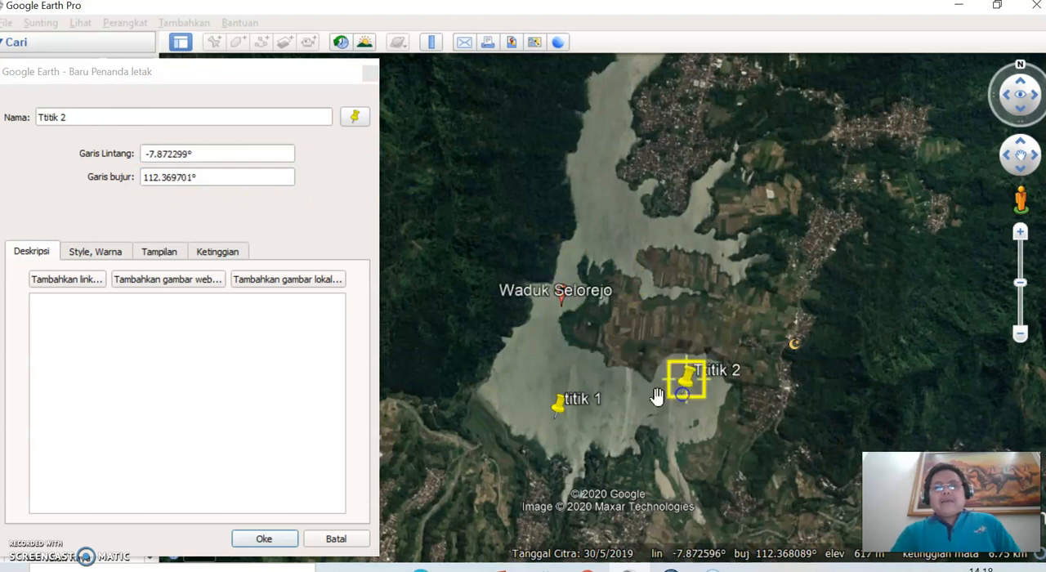
click(277, 545)
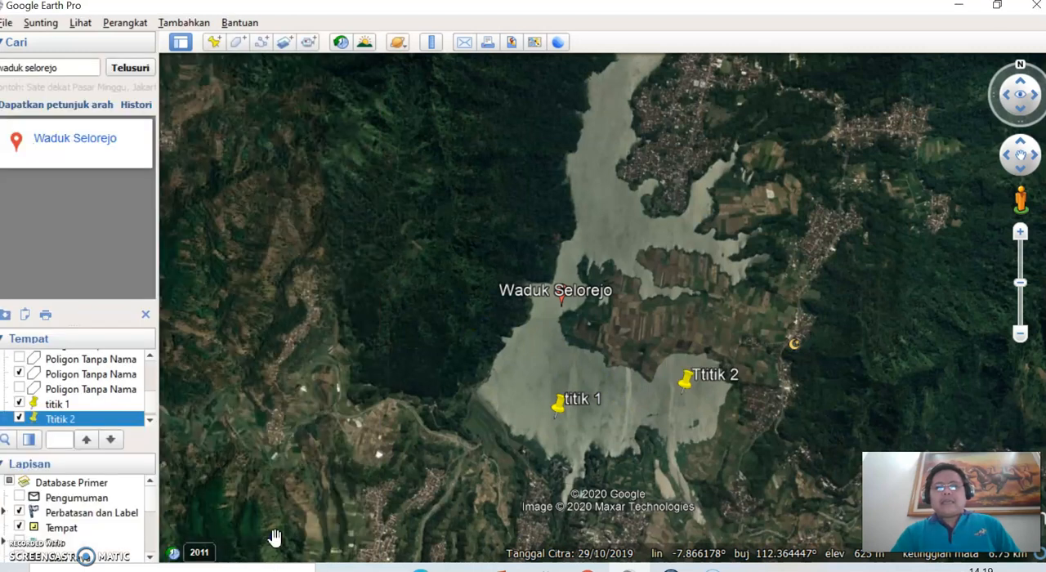
Step: Add a placemark named "Ttitk 3" on the reservoir's northern part, at about latitude -7.859643°, longitude 112.364089°
click(218, 44)
text(T)
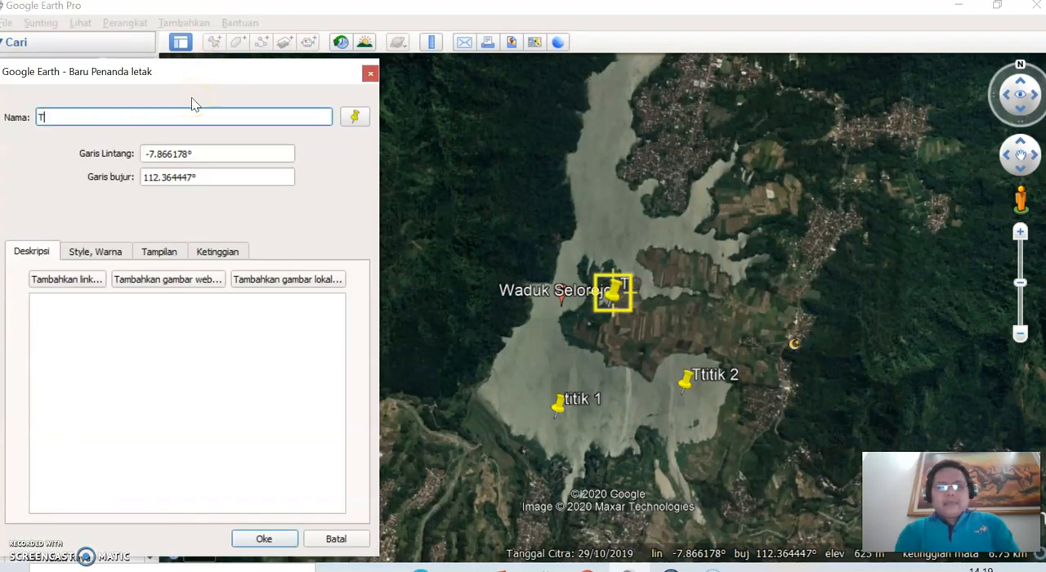
text(titk 3)
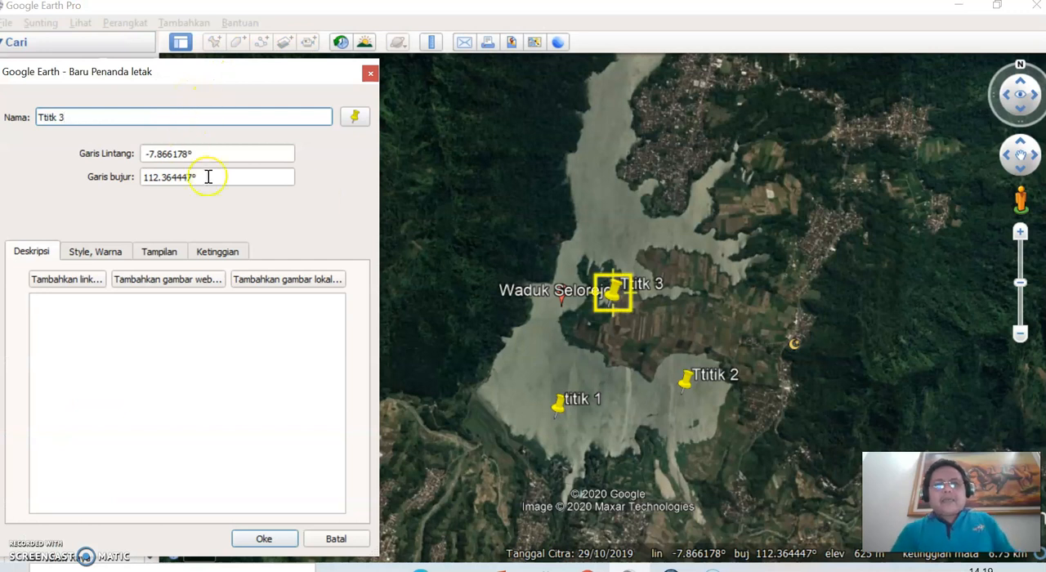
drag(612, 292, 606, 202)
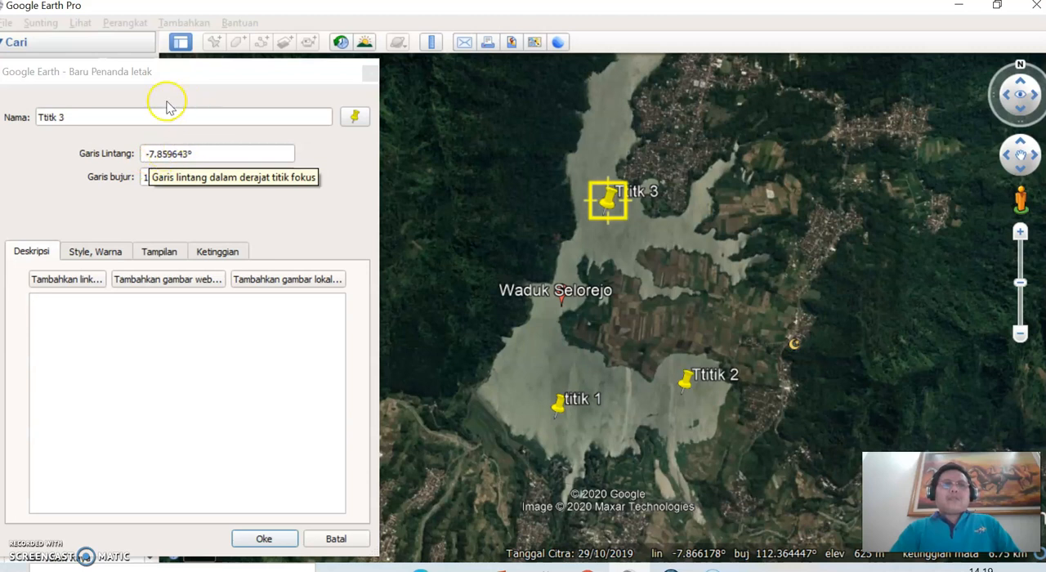
click(263, 539)
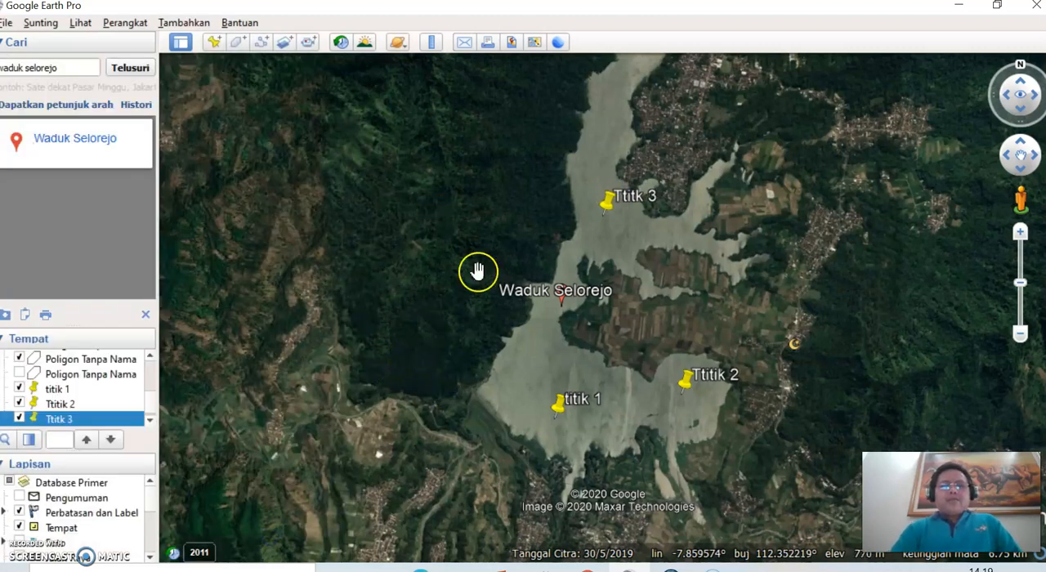
Step: Start a new polygon on the western shore beside the Waduk Selorejo label and trace north around the northern tip to the inlet east of Ttitk 3
drag(499, 231, 425, 277)
scroll(418, 245, down, 2)
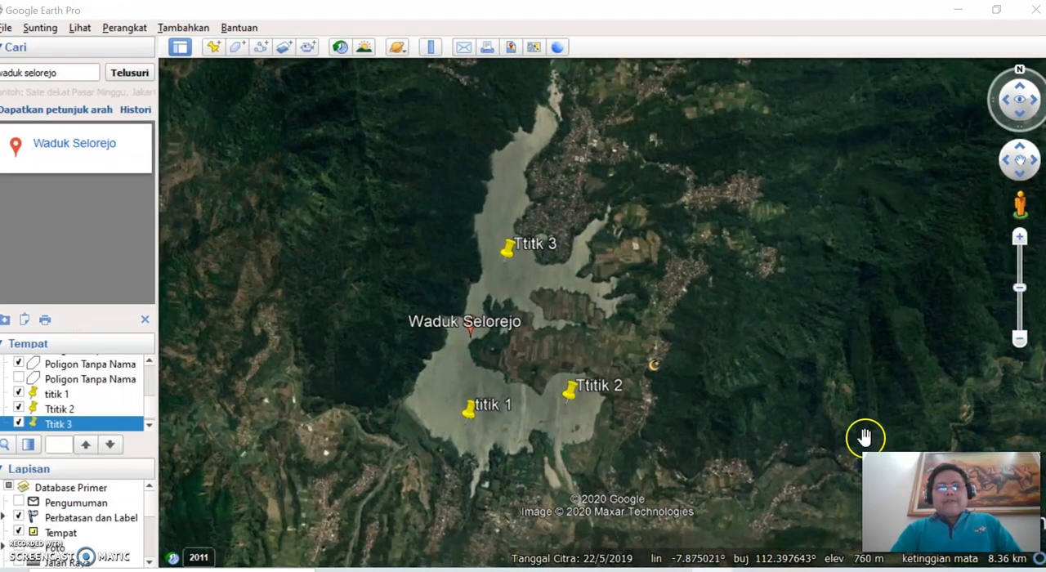
click(238, 49)
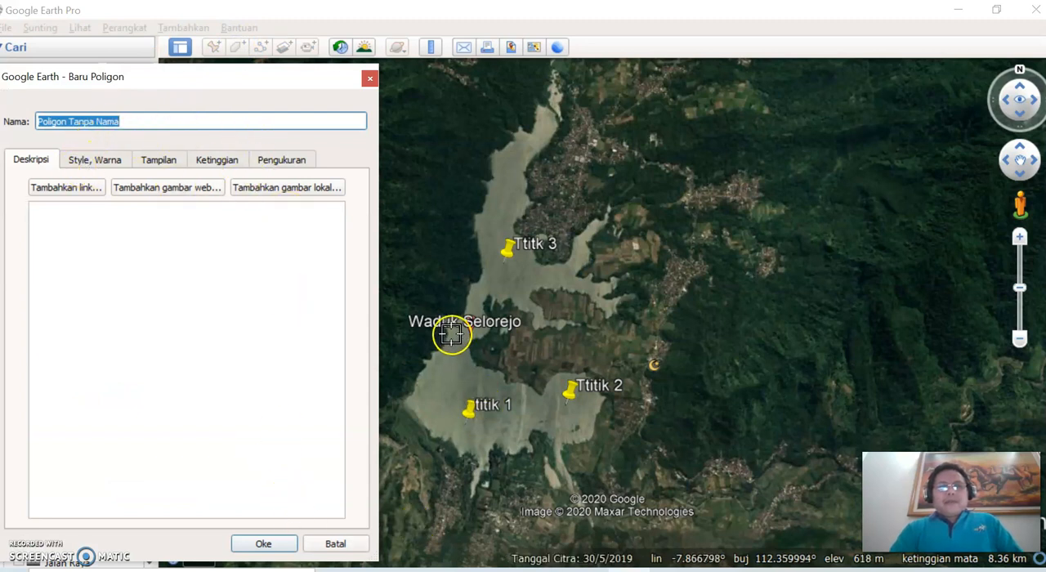
click(459, 317)
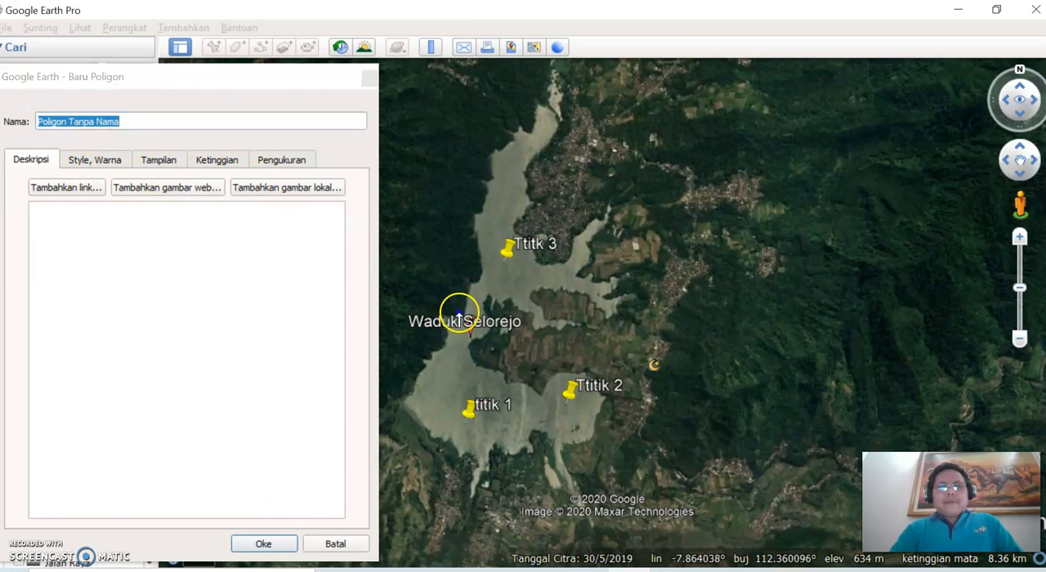
click(474, 234)
click(313, 158)
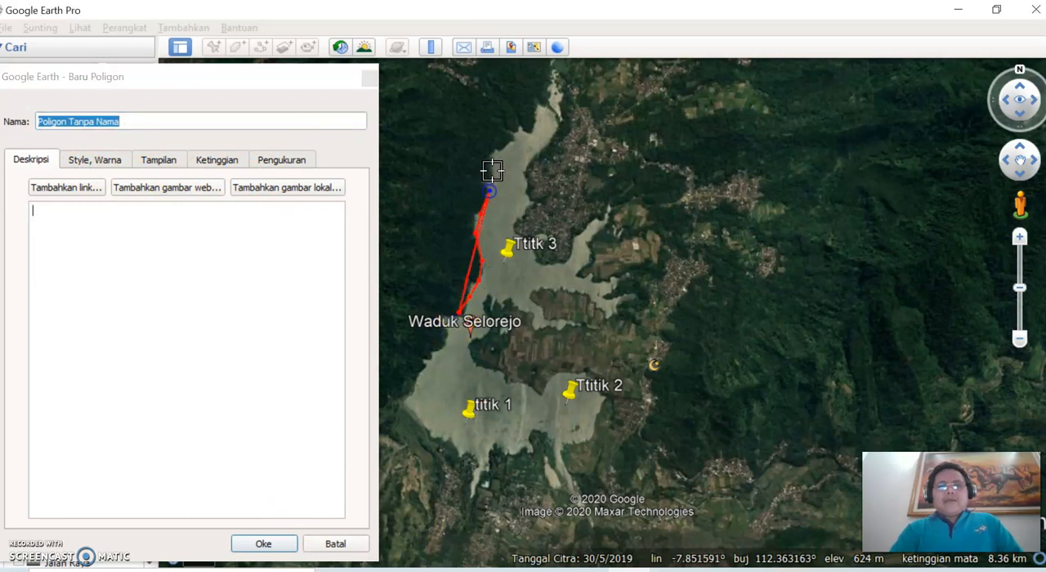
mouse_move(503, 144)
mouse_down()
mouse_move(555, 107)
mouse_move(562, 135)
mouse_move(532, 162)
mouse_move(528, 188)
mouse_up()
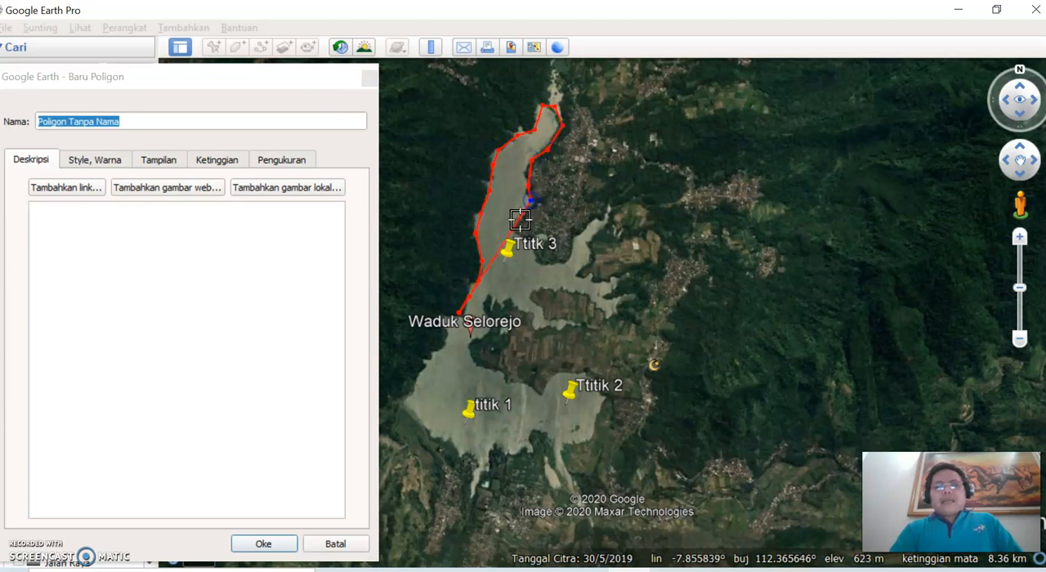
Step: Continue the polygon around the village headland and northeastern arms, then back west along the farmland's northern shore to the central narrows
click(538, 259)
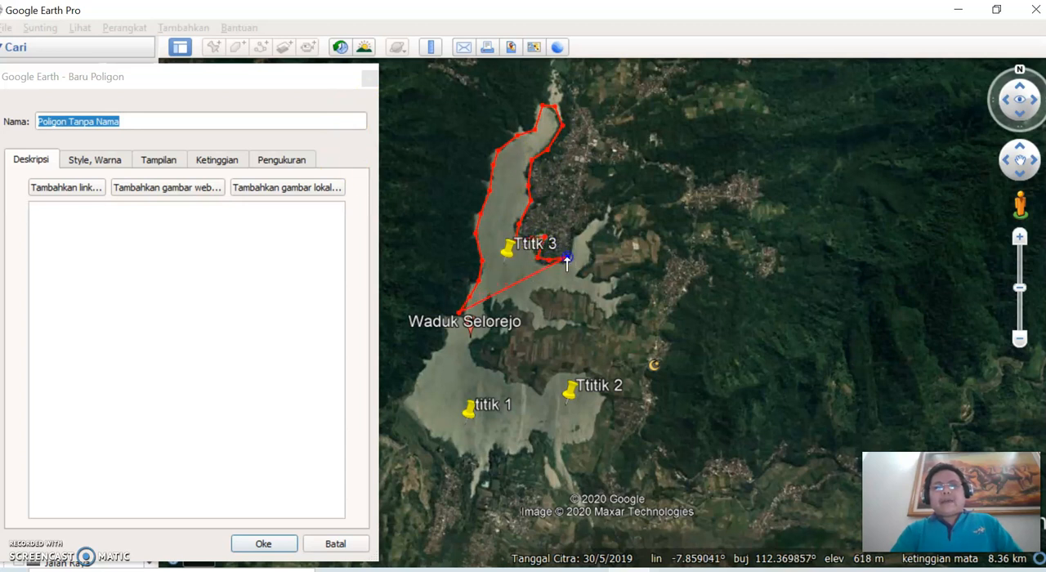
click(596, 221)
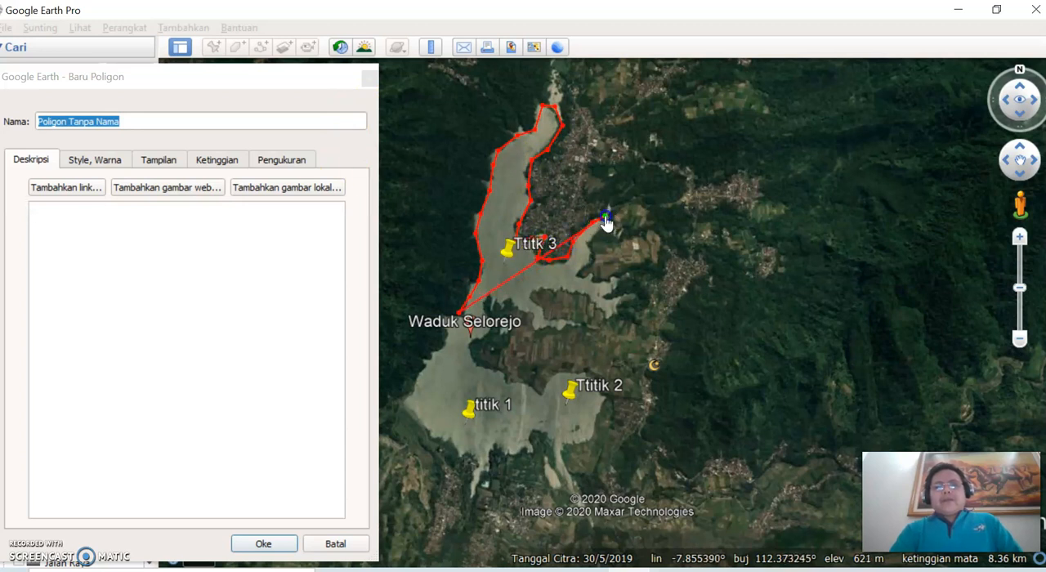
click(590, 245)
click(585, 269)
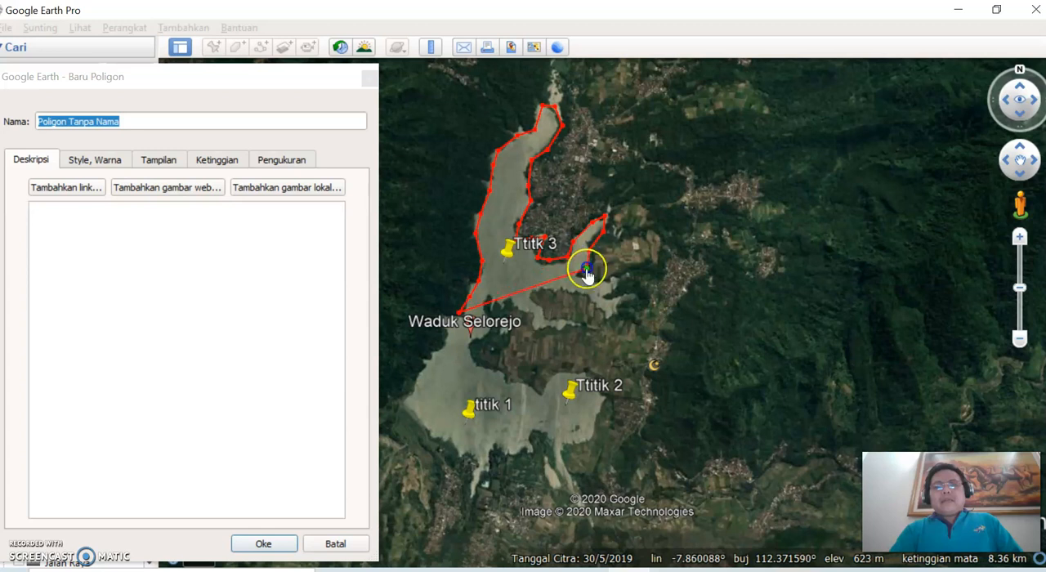
click(611, 292)
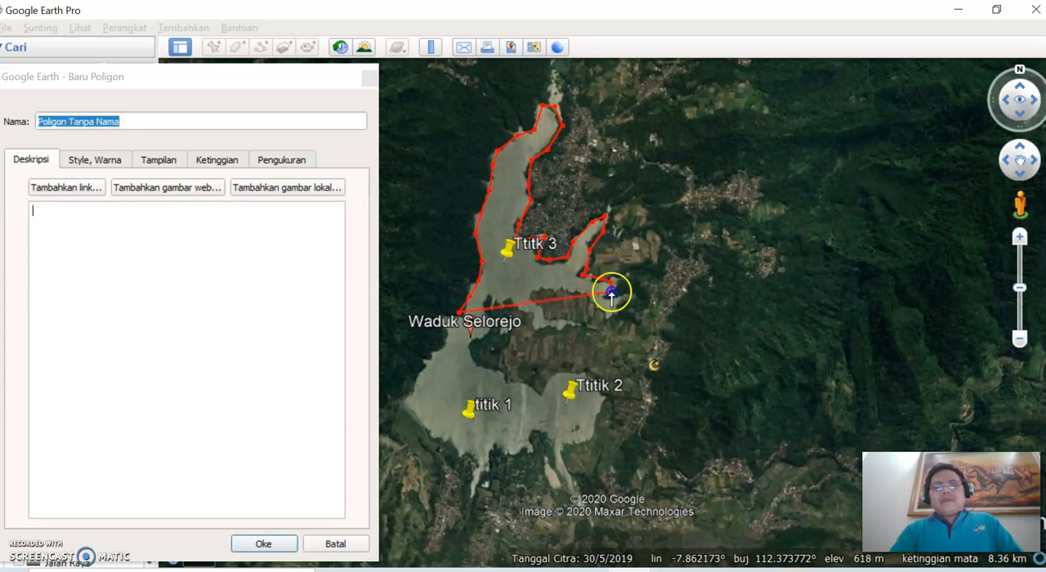
click(610, 317)
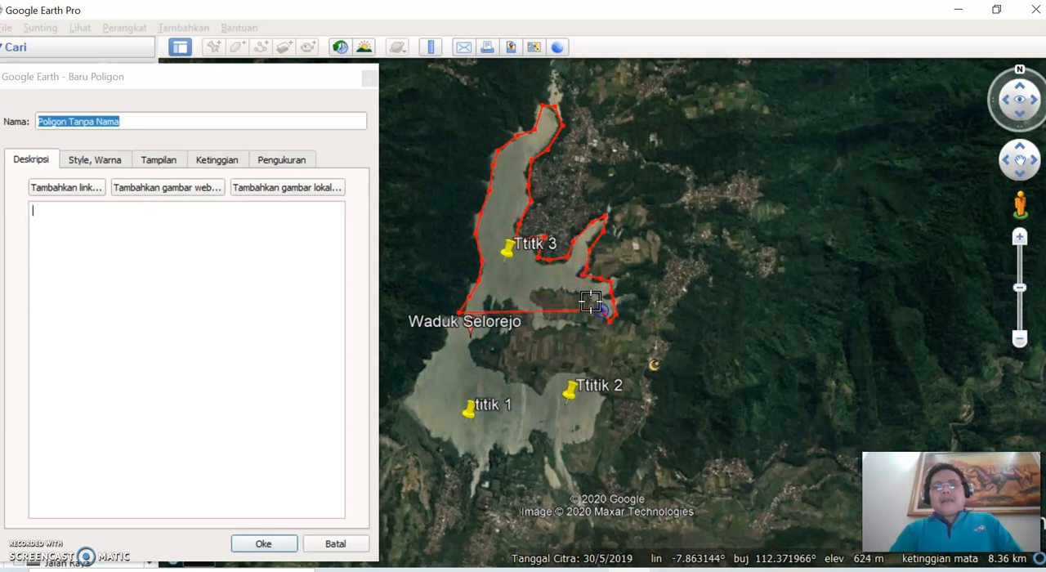
click(549, 293)
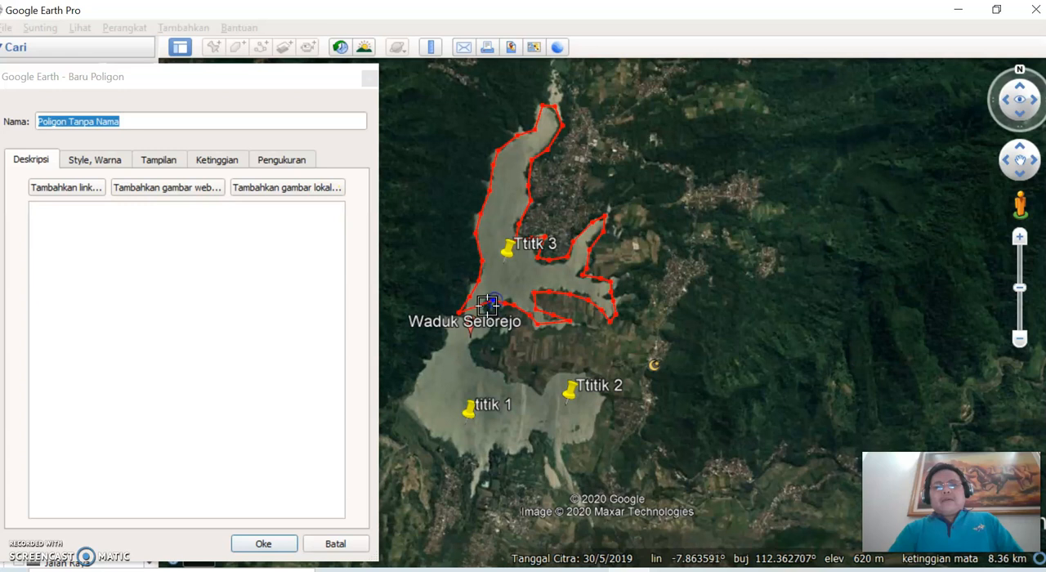
Step: Trace the polygon around the southern basin enclosing titik 1 and Ttitik 2, finishing on the western shore near the starting point
click(500, 325)
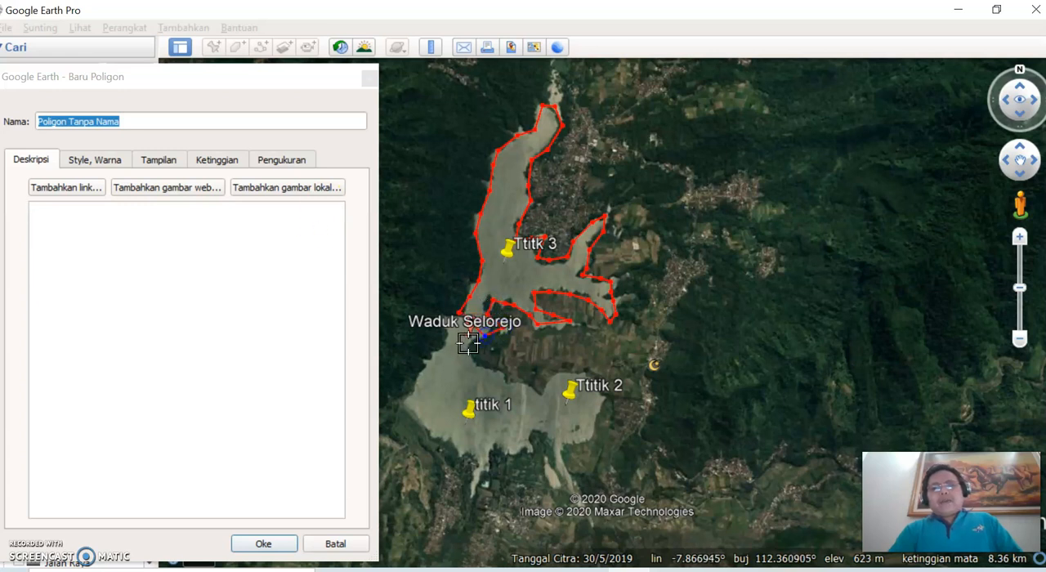
mouse_move(533, 384)
mouse_down()
mouse_move(581, 373)
mouse_move(600, 396)
mouse_move(581, 436)
mouse_move(449, 450)
mouse_move(409, 423)
mouse_move(415, 390)
mouse_move(448, 344)
mouse_up()
click(268, 283)
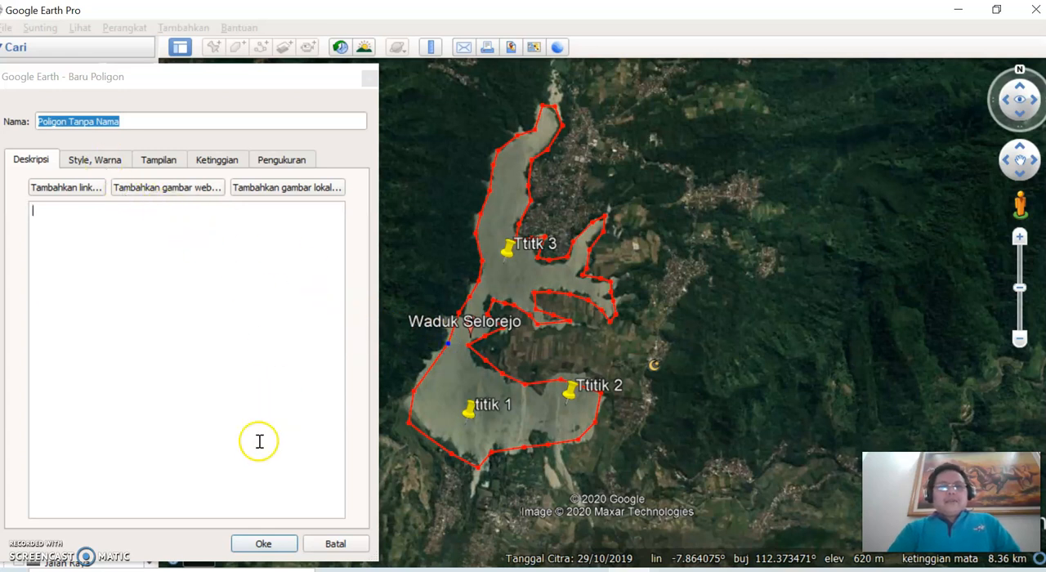
Step: Confirm red (#ff0000) as the polygon's line colour and save the polygon
click(110, 160)
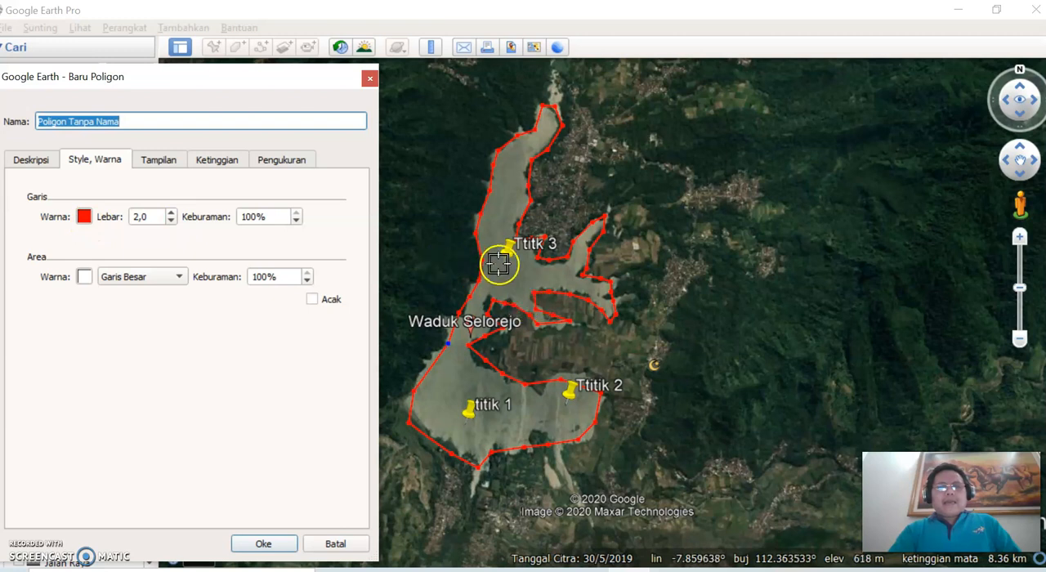
click(85, 218)
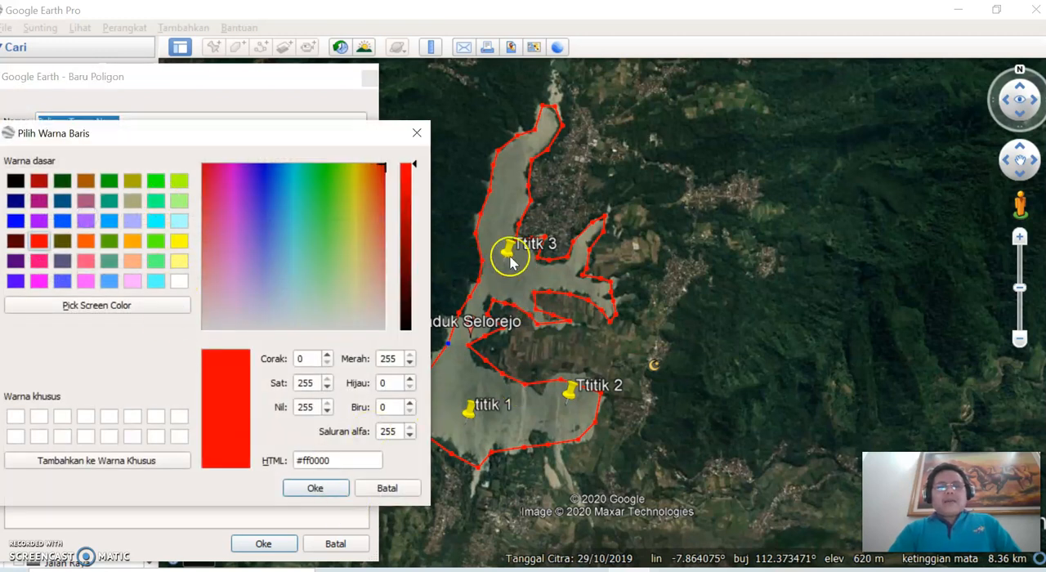
click(327, 490)
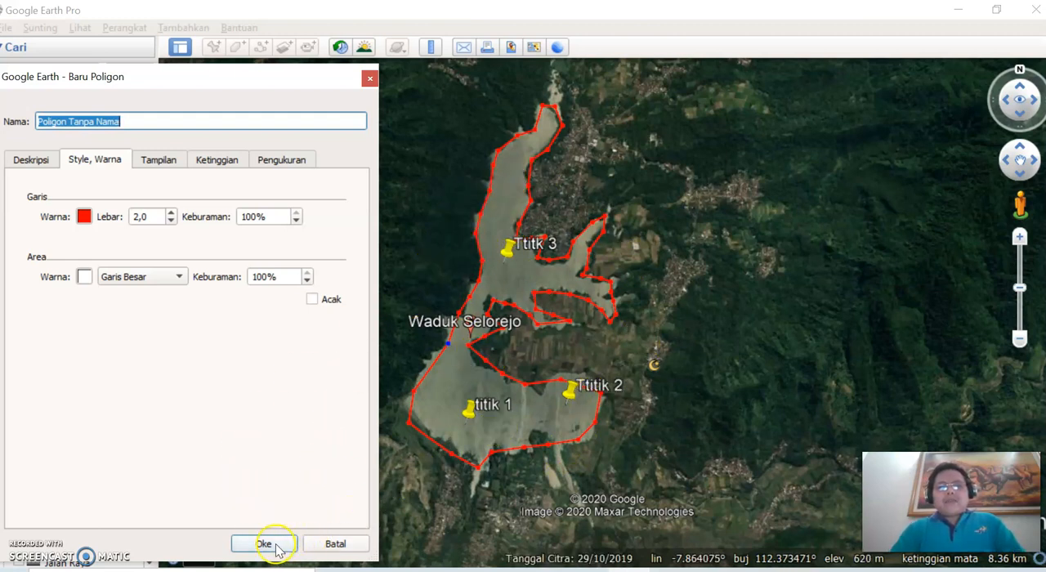
key(Return)
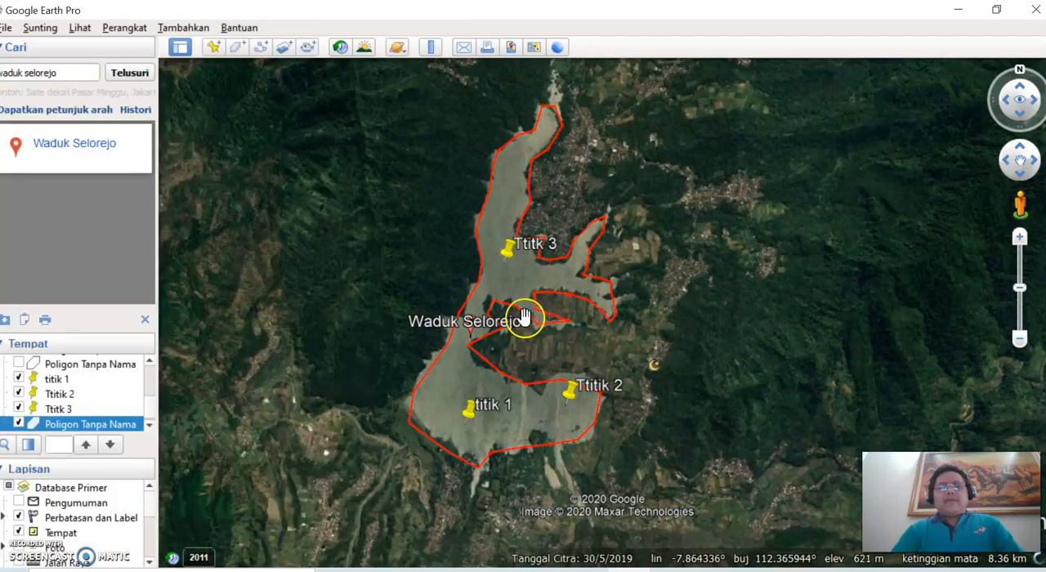
Step: Examine the polygon's outline up close around the inlet east of Ttitk 3, opening its properties without changing anything
scroll(547, 261, up, 3)
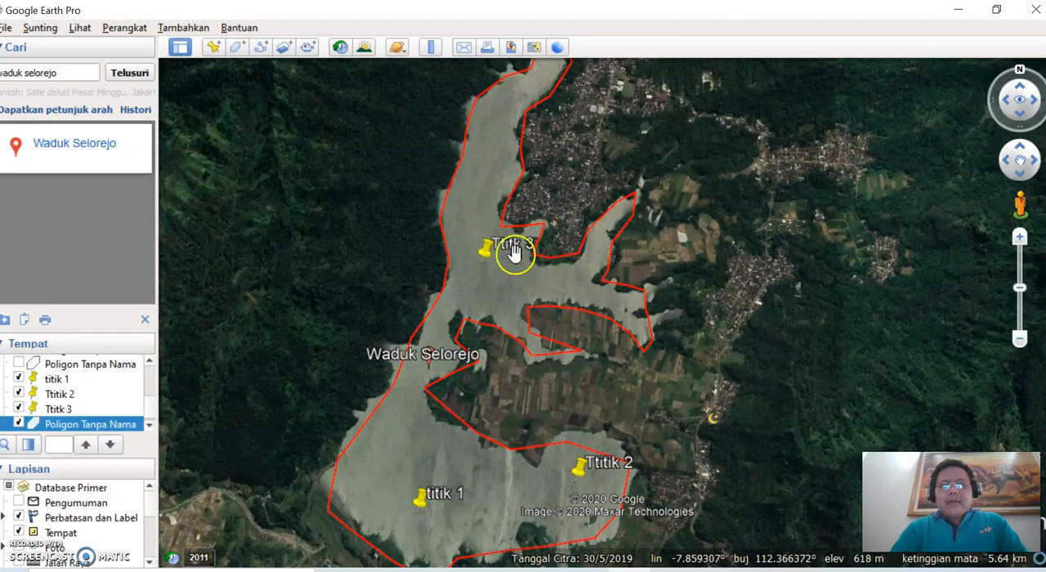
scroll(544, 229, up, 5)
scroll(545, 224, up, 4)
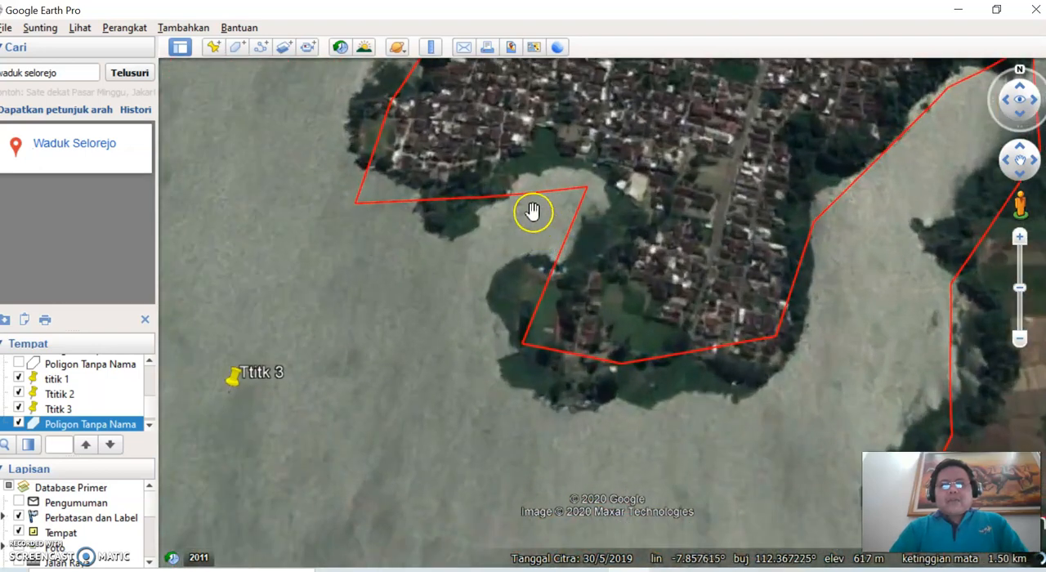
right_click(478, 198)
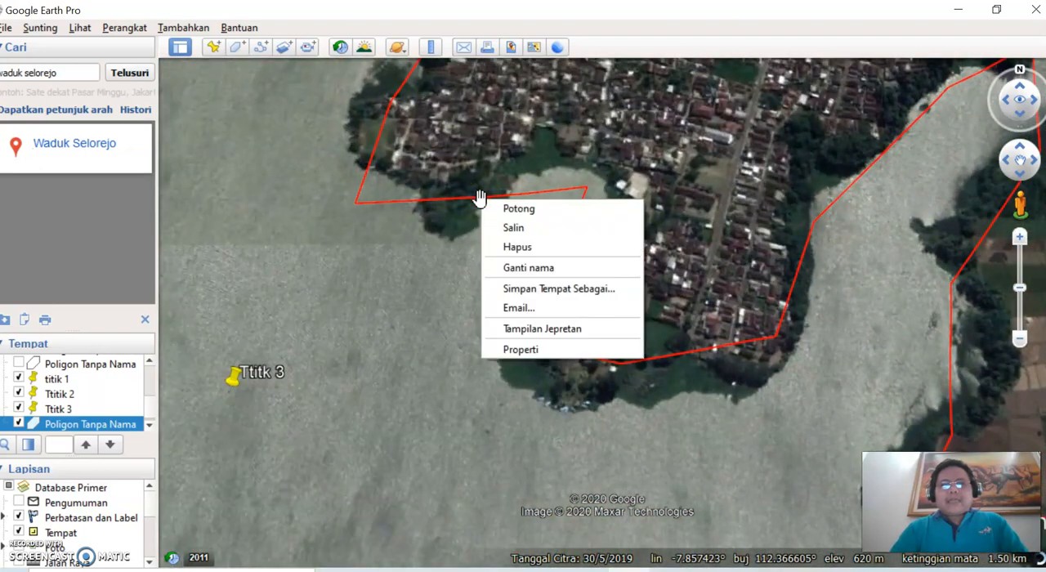
click(530, 350)
click(528, 322)
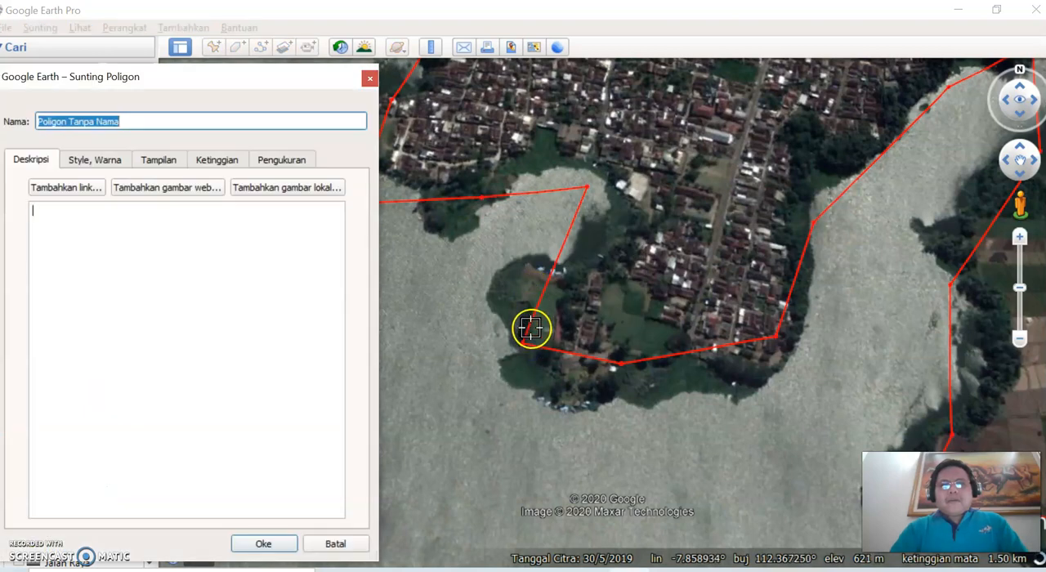
click(335, 300)
click(332, 540)
drag(479, 133, 480, 180)
scroll(479, 176, down, 5)
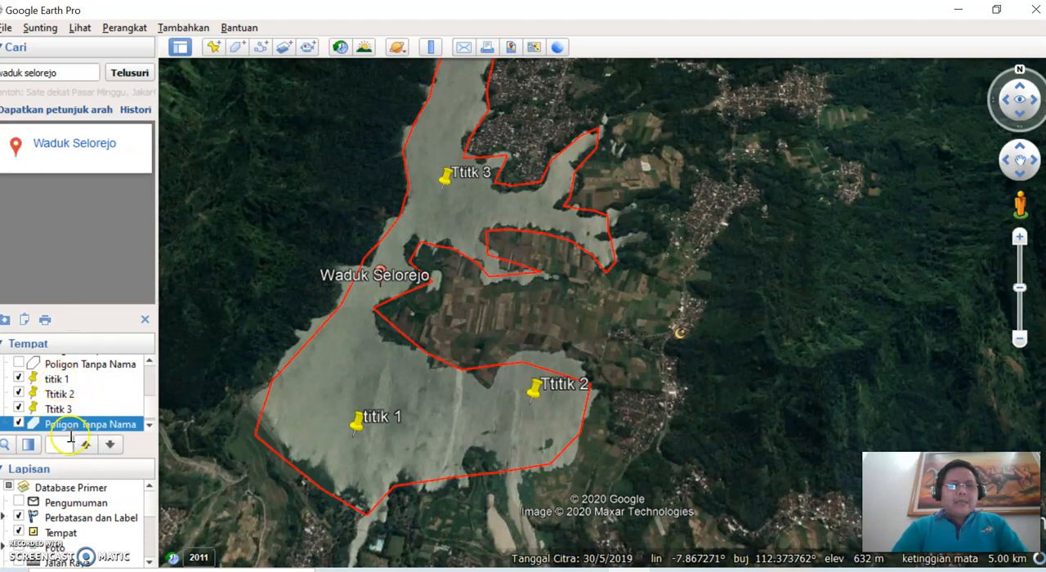
Step: Rename the new reservoir polygon as "Area Genangan Selorejo"
right_click(77, 431)
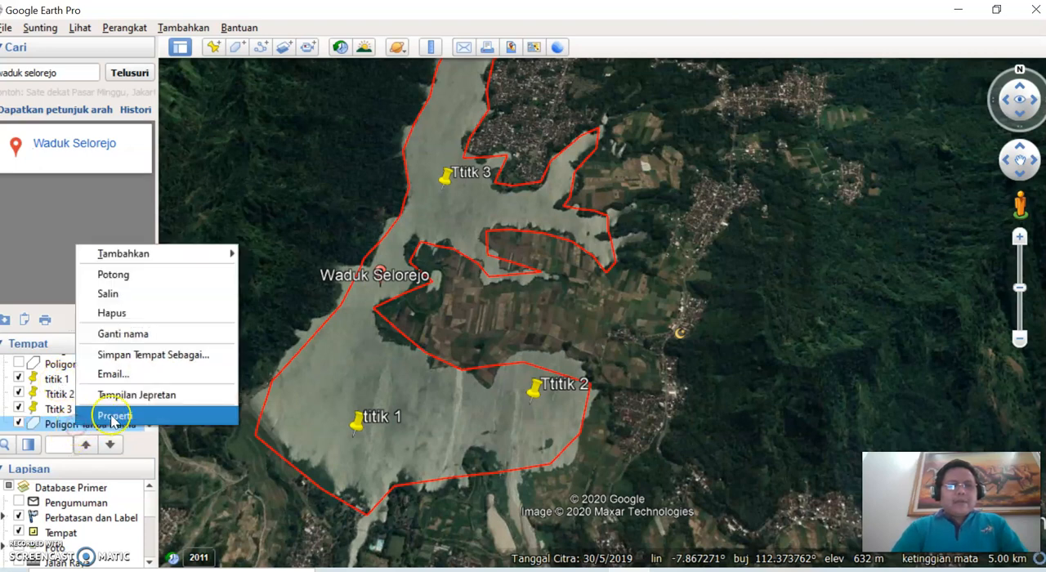
click(117, 416)
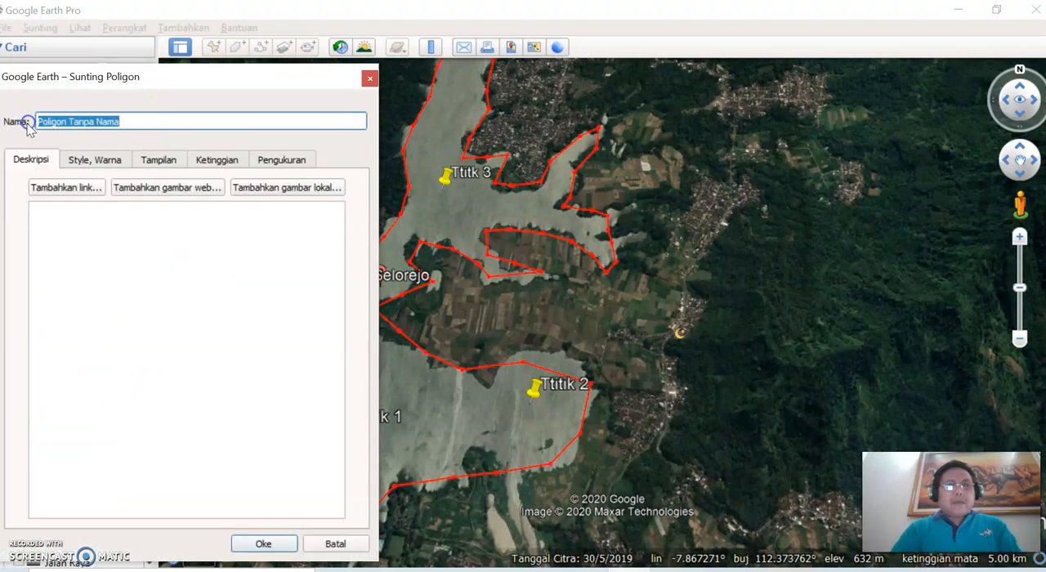
text(Area Genangan Selorejo)
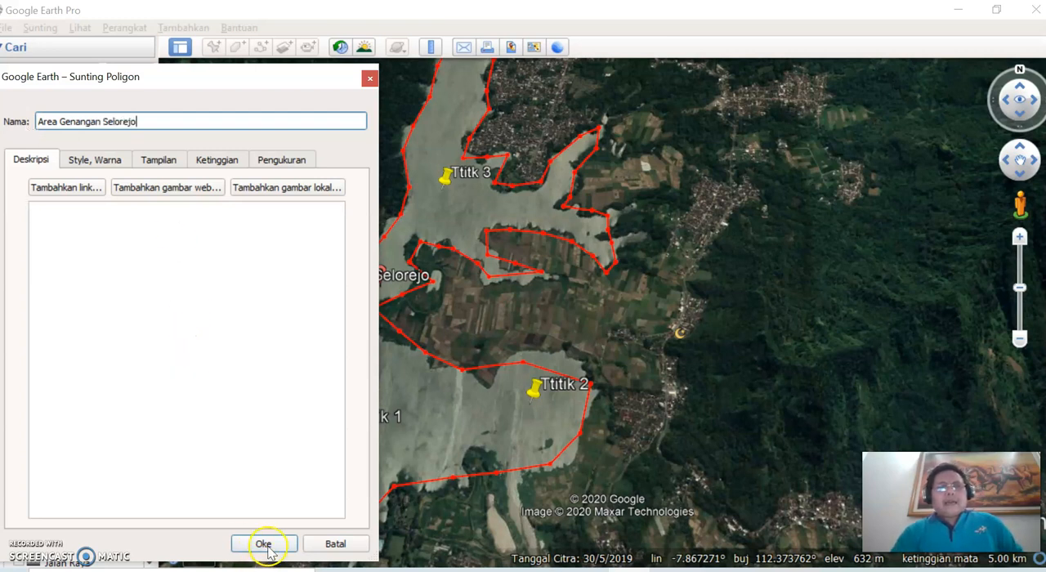
click(263, 543)
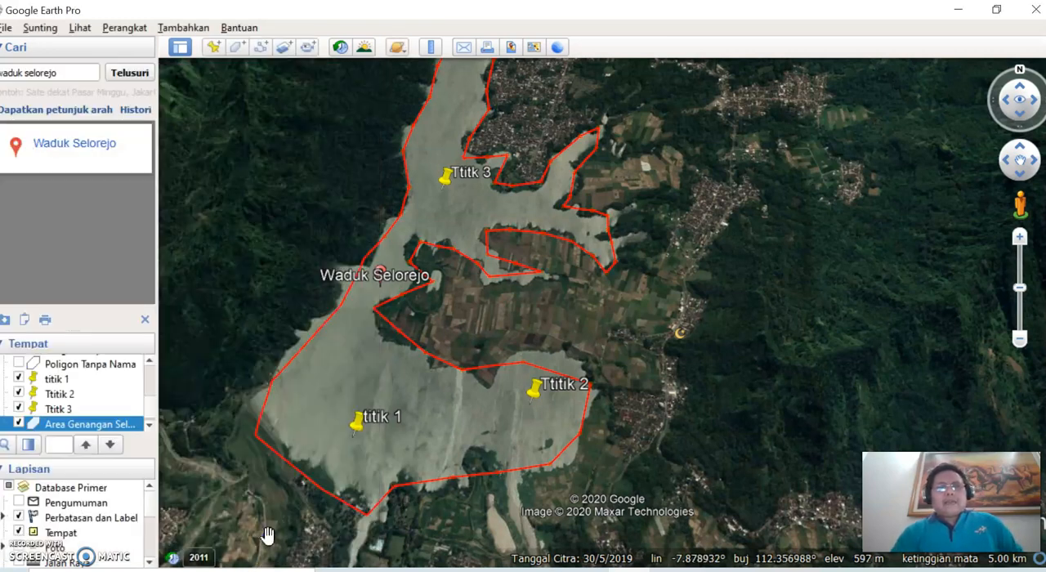
Step: Save the Area Genangan Selorejo polygon as a Kmz file on New Volume (D:), replacing the existing file of that name
click(148, 426)
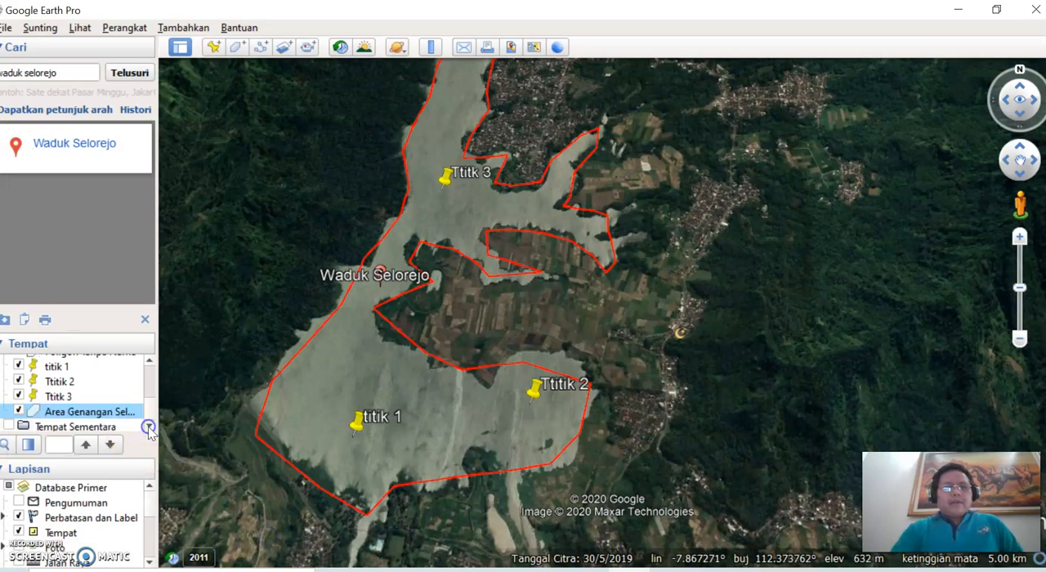
right_click(112, 412)
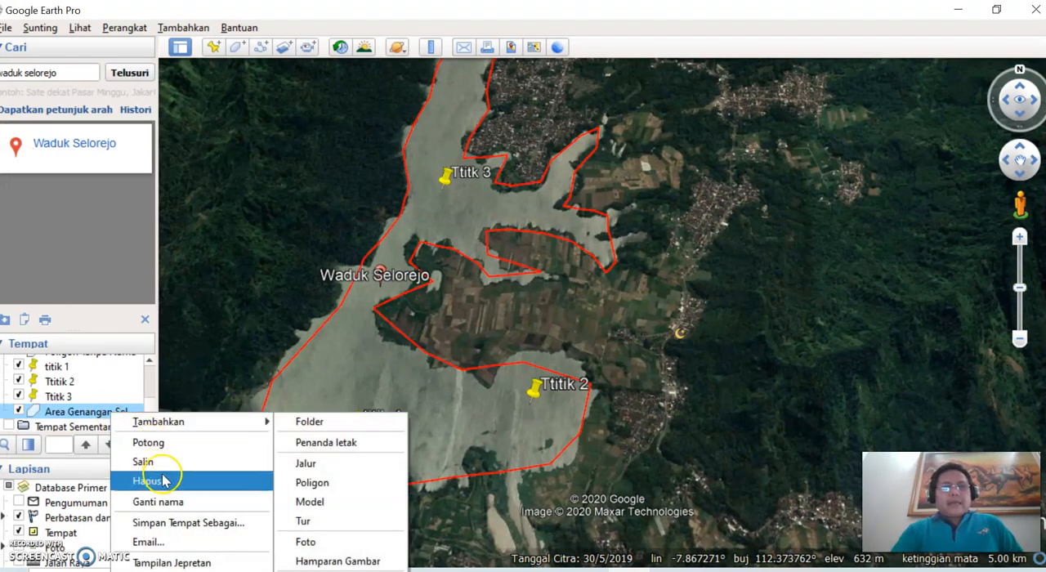
click(171, 524)
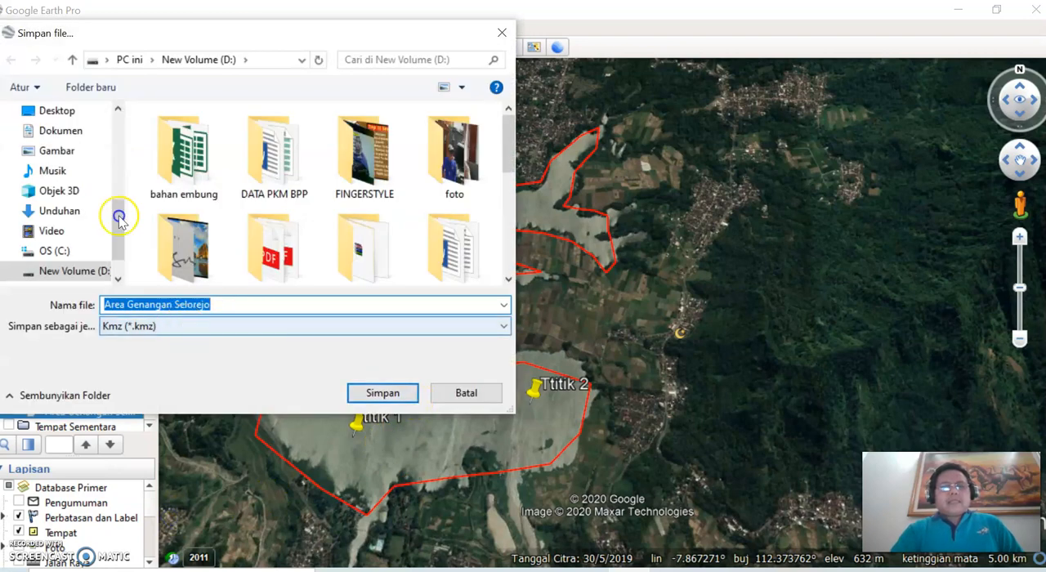
click(187, 326)
click(170, 338)
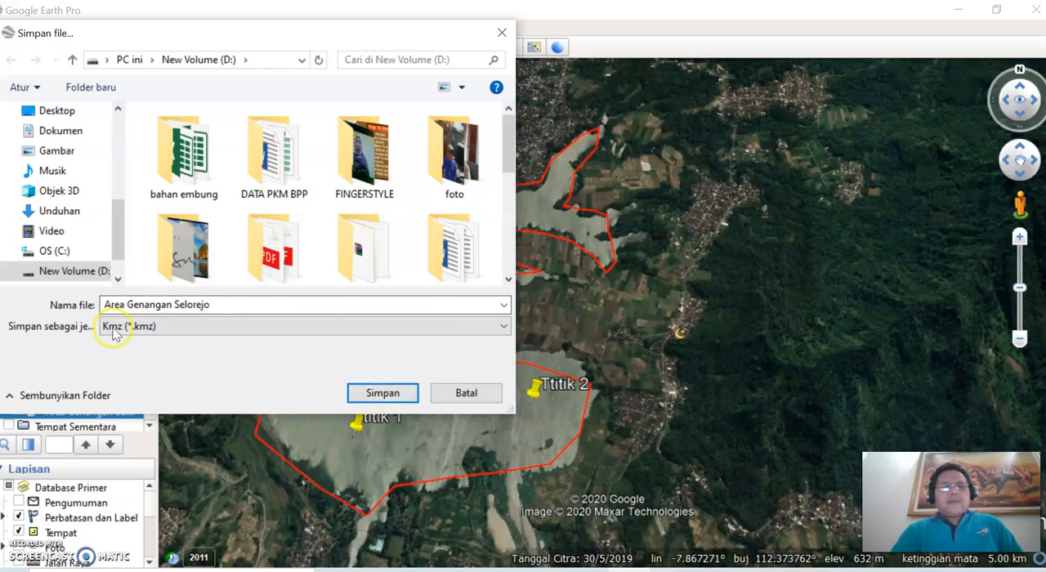
click(77, 272)
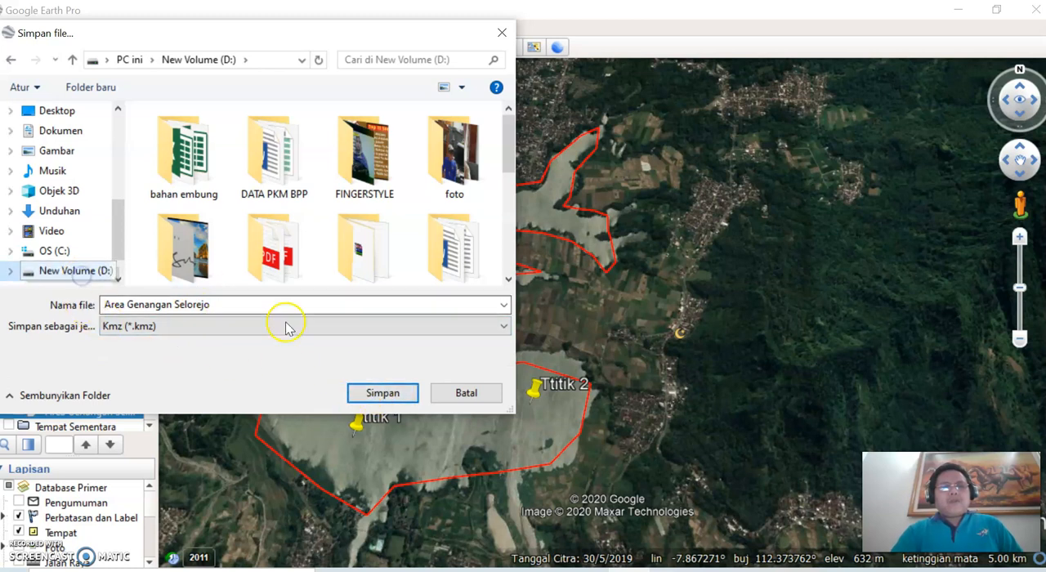
click(369, 393)
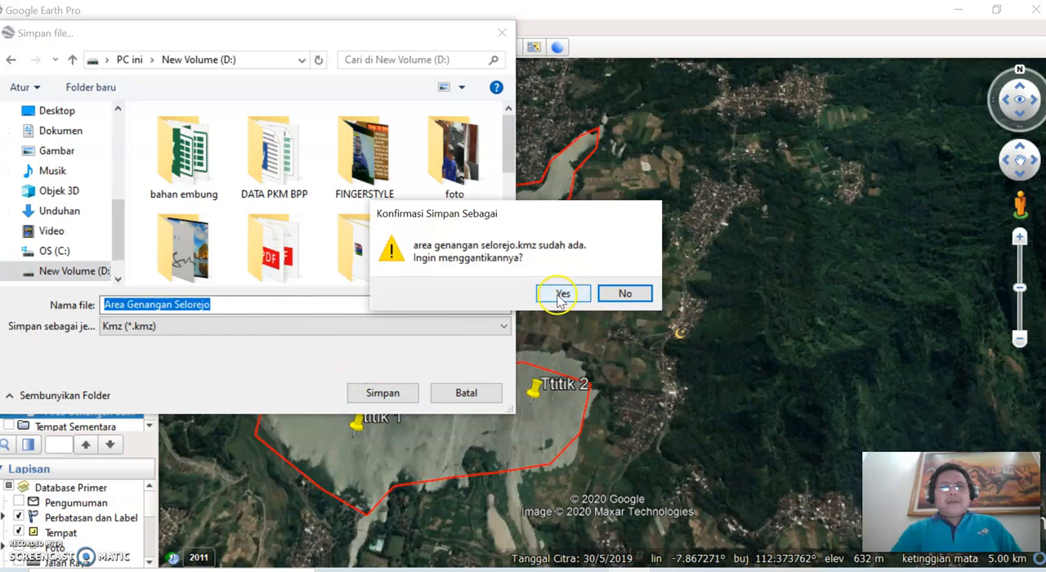
click(571, 296)
Step: Save the titik 1 placemark as a Kmz file on New Volume (D:), replacing the existing file of that name
click(62, 367)
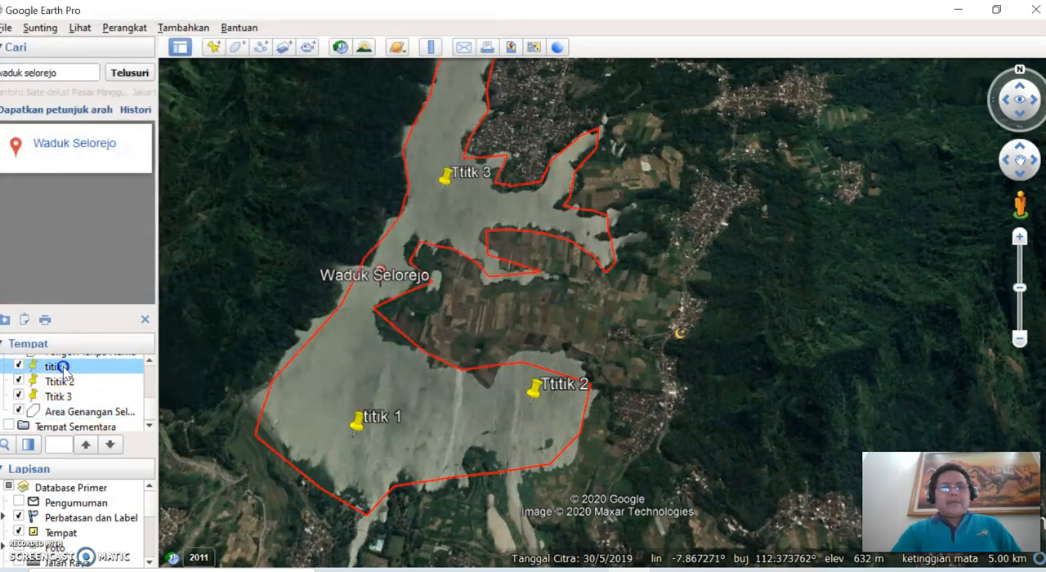
right_click(64, 368)
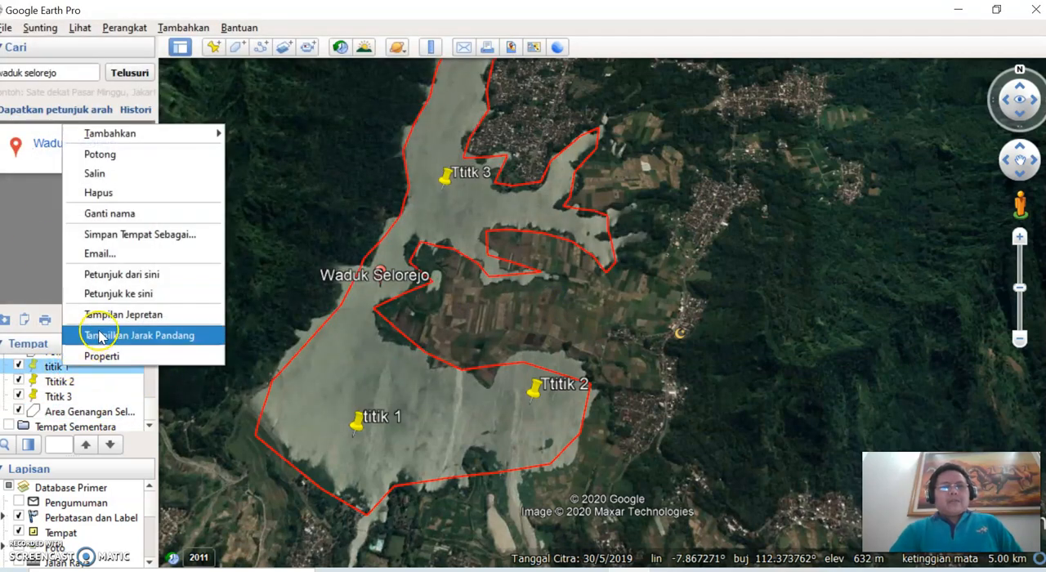
click(141, 237)
click(143, 237)
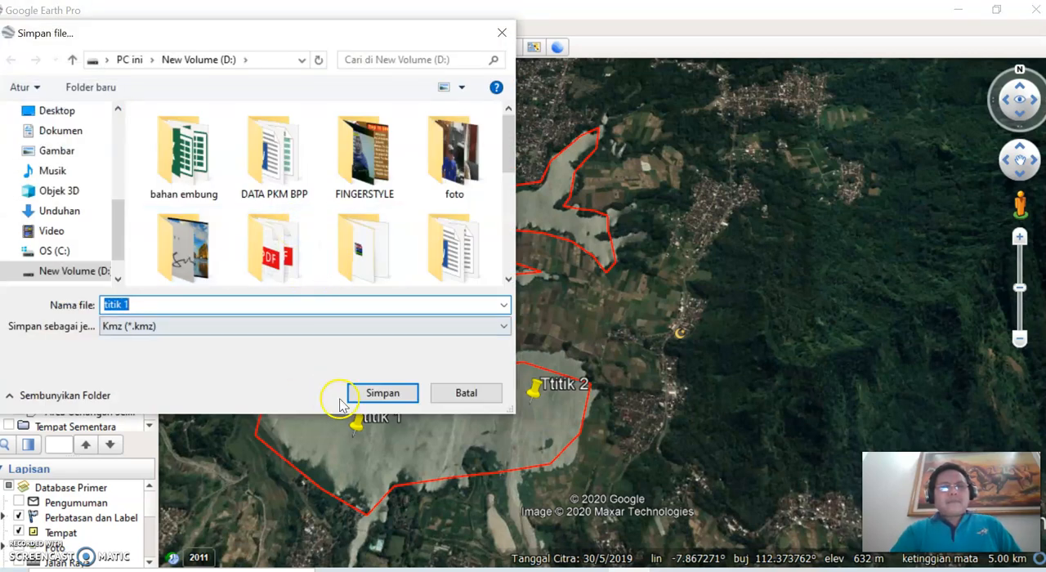
click(386, 393)
key(Return)
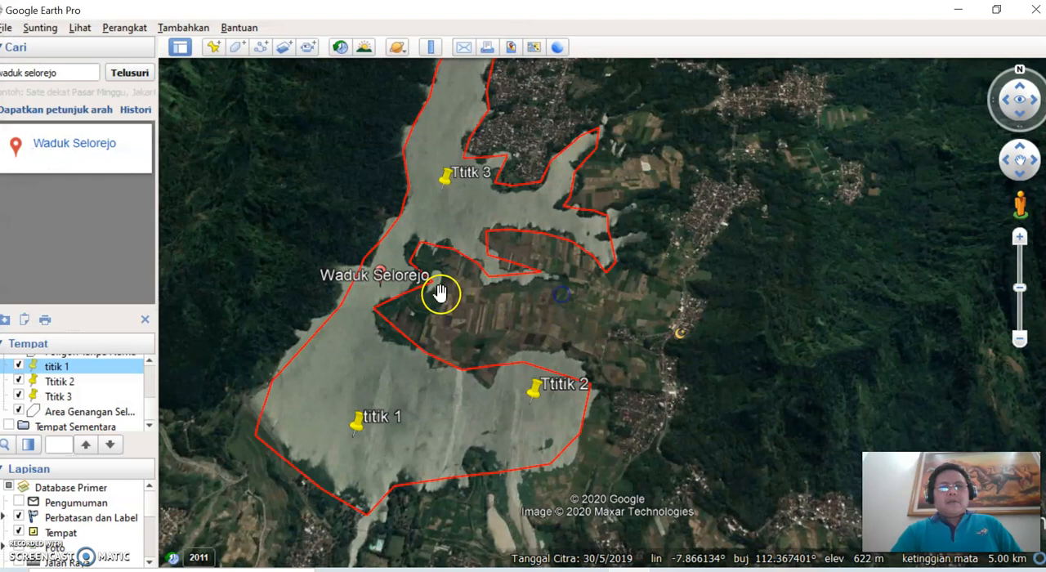
Step: Save the Ttitik 2 placemark as a Kmz file on New Volume (D:)
click(59, 381)
right_click(62, 381)
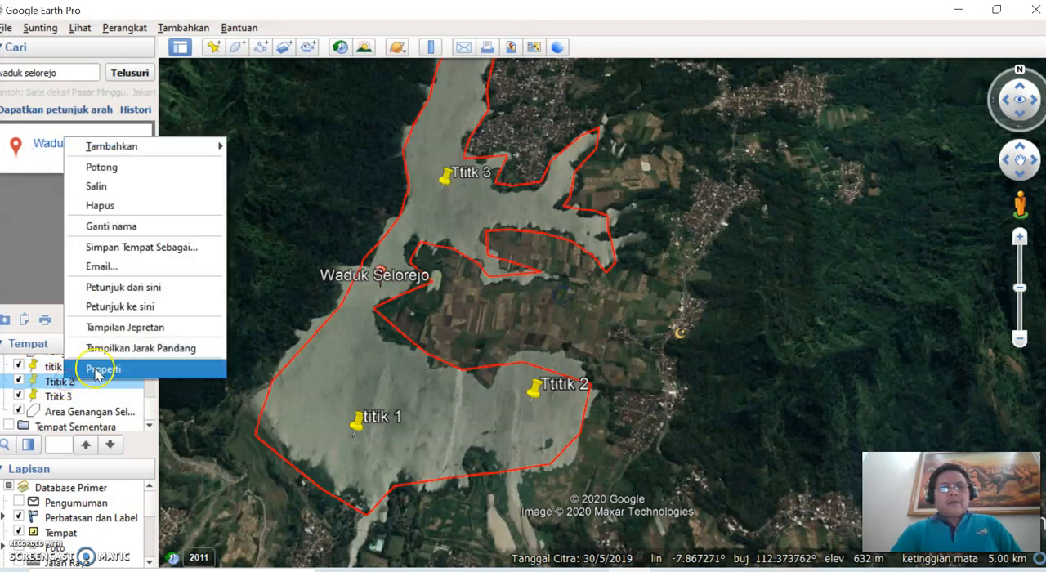
click(135, 247)
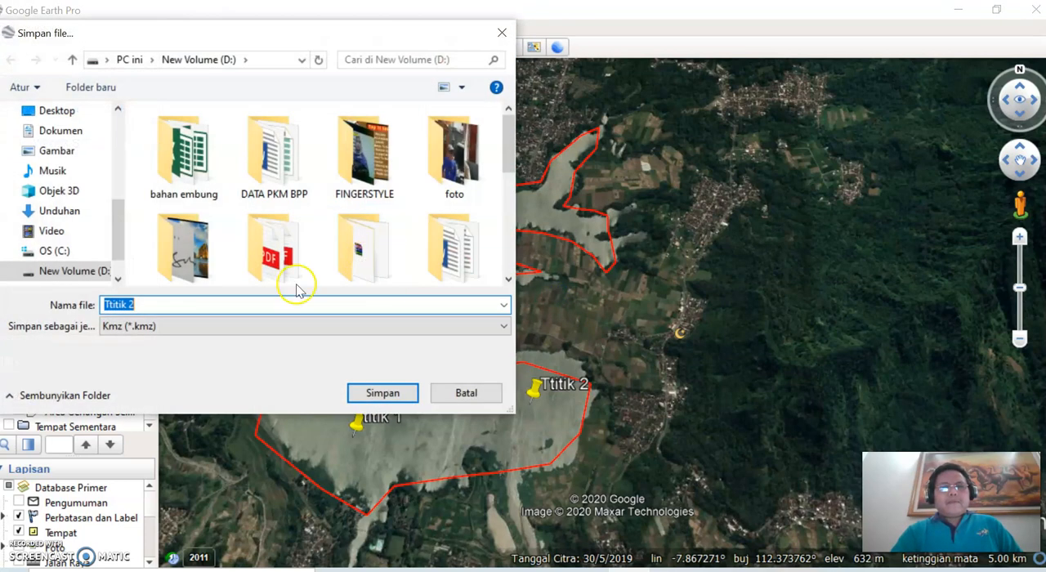
click(170, 326)
click(171, 325)
click(382, 393)
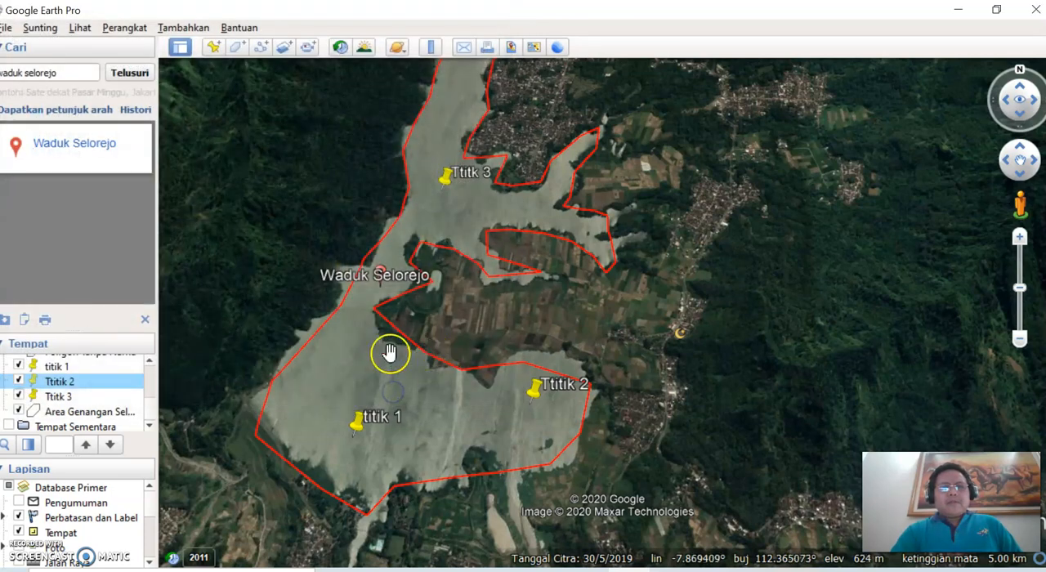
Step: Save the Ttitk 3 placemark as a Kmz file on New Volume (D:)
click(59, 397)
right_click(62, 397)
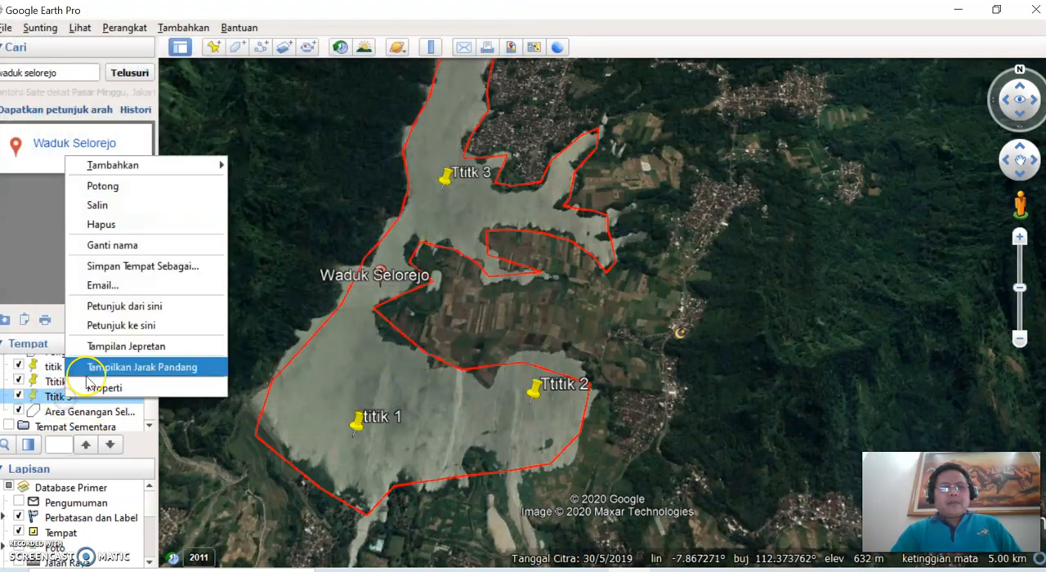
click(127, 266)
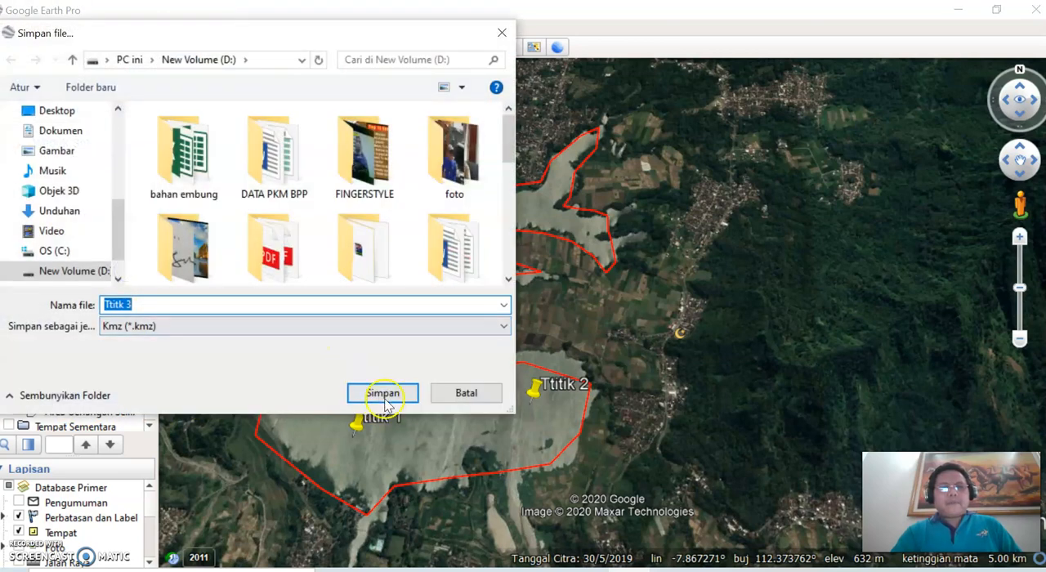
click(383, 393)
scroll(420, 389, down, 4)
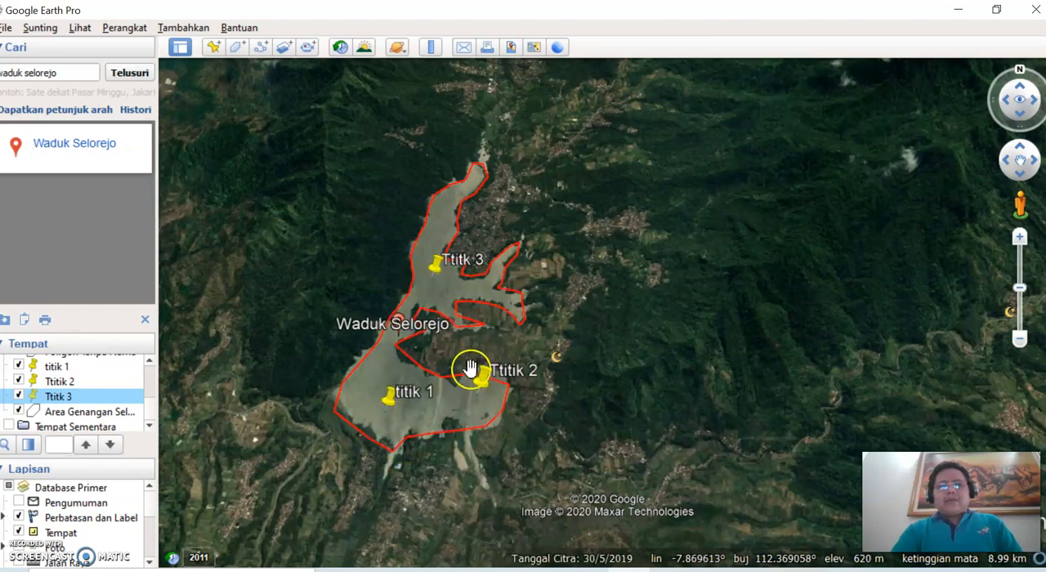
scroll(397, 357, up, 3)
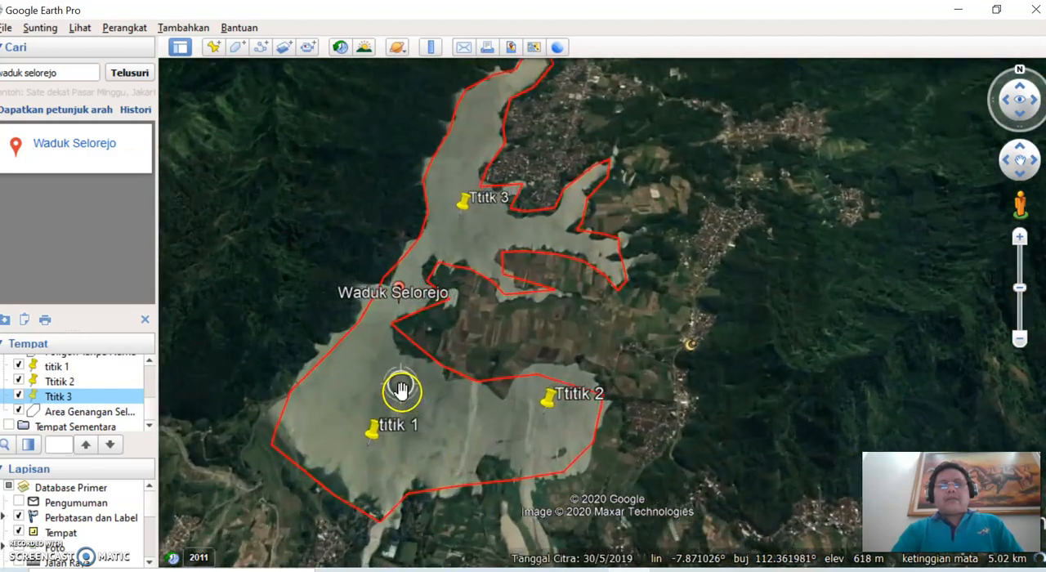
scroll(399, 396, down, 3)
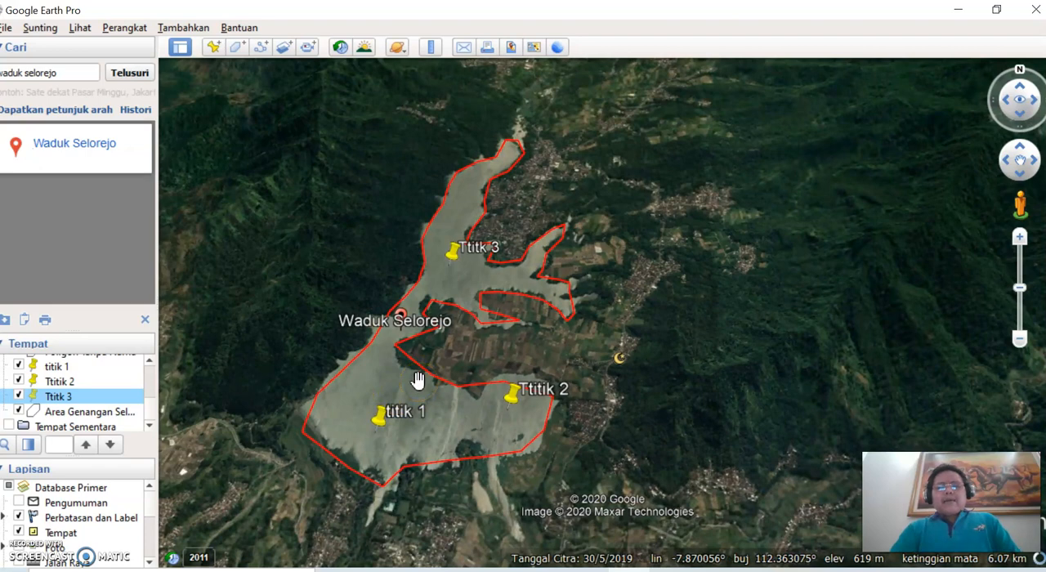
click(418, 415)
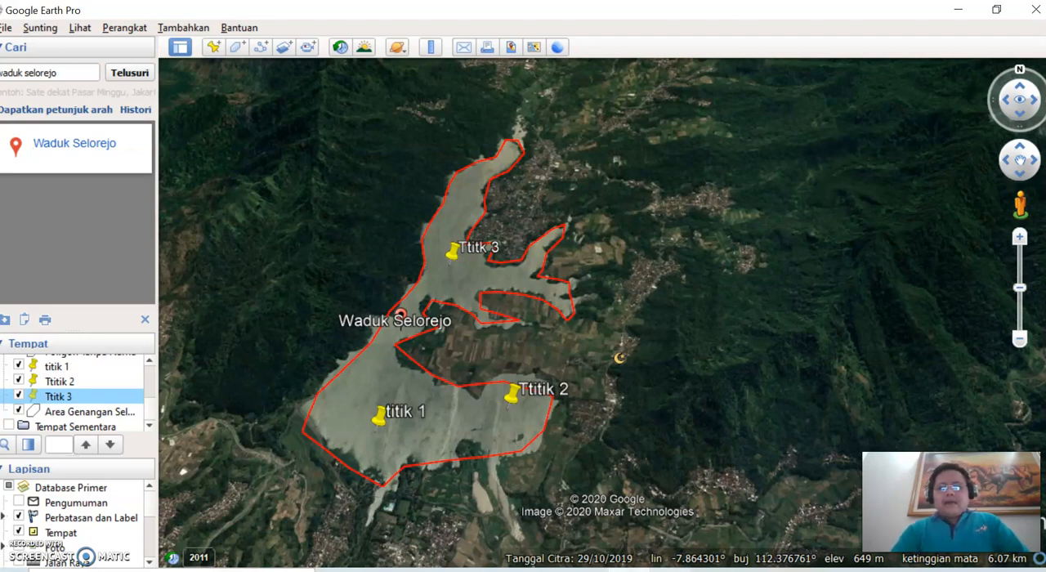
Step: Switch to the running ArcMap session and close it without saving changes to the untitled map
click(671, 570)
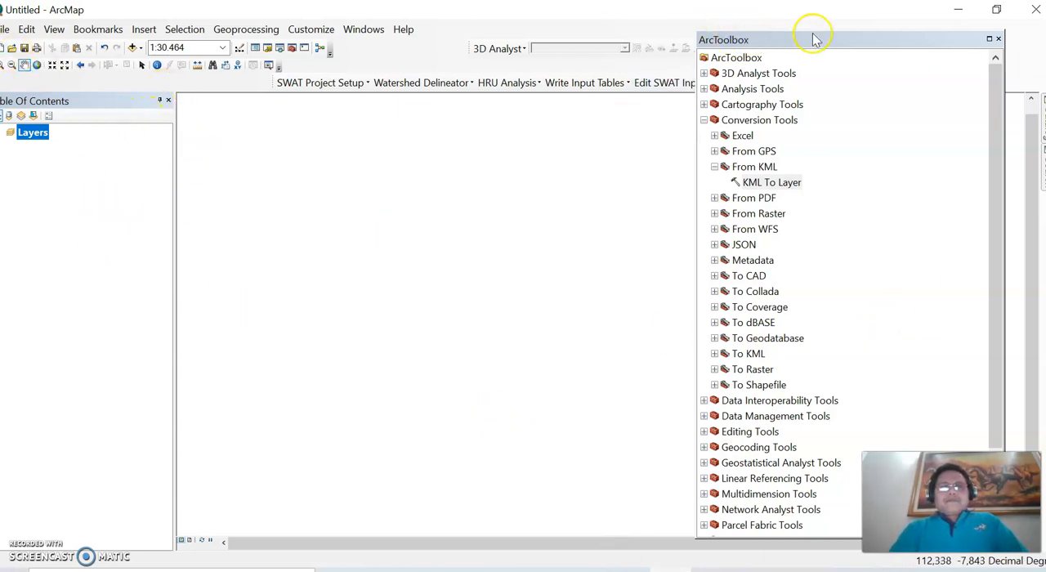
click(1034, 18)
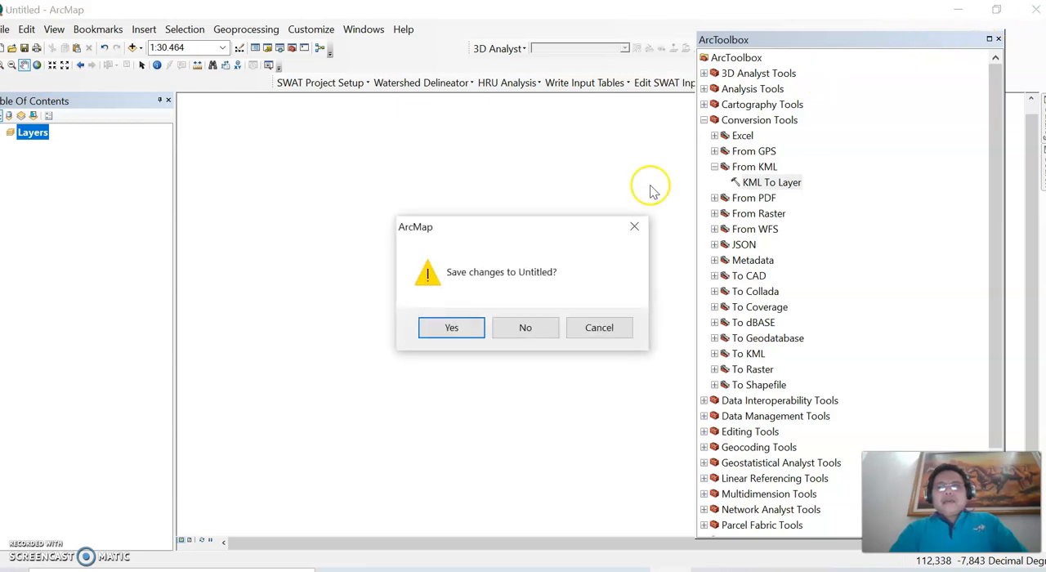
click(532, 326)
Step: Launch ArcMap afresh and dismiss the Getting Started dialog to work in a blank untitled map
click(225, 570)
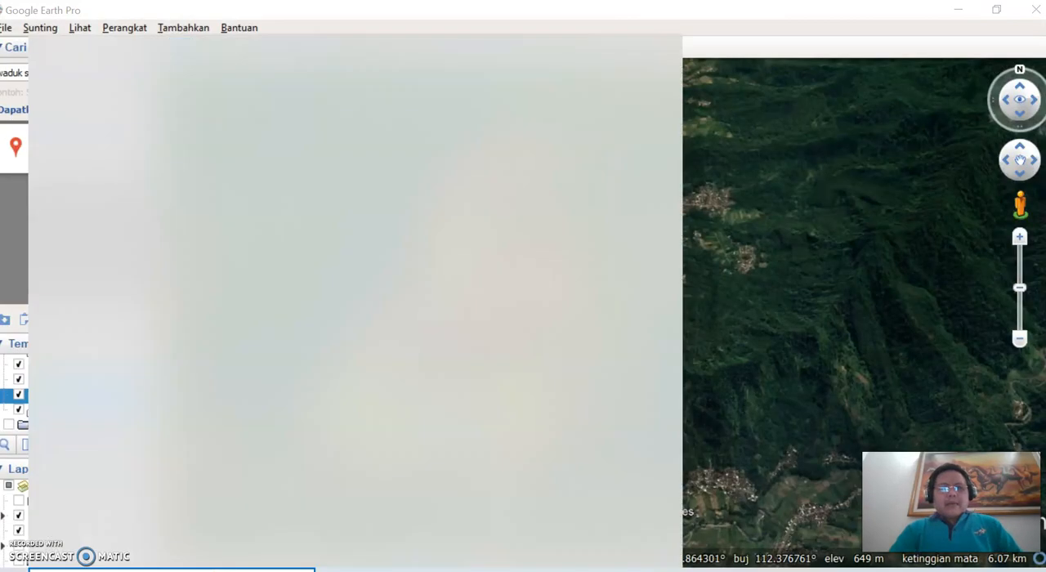
text(arc)
click(117, 144)
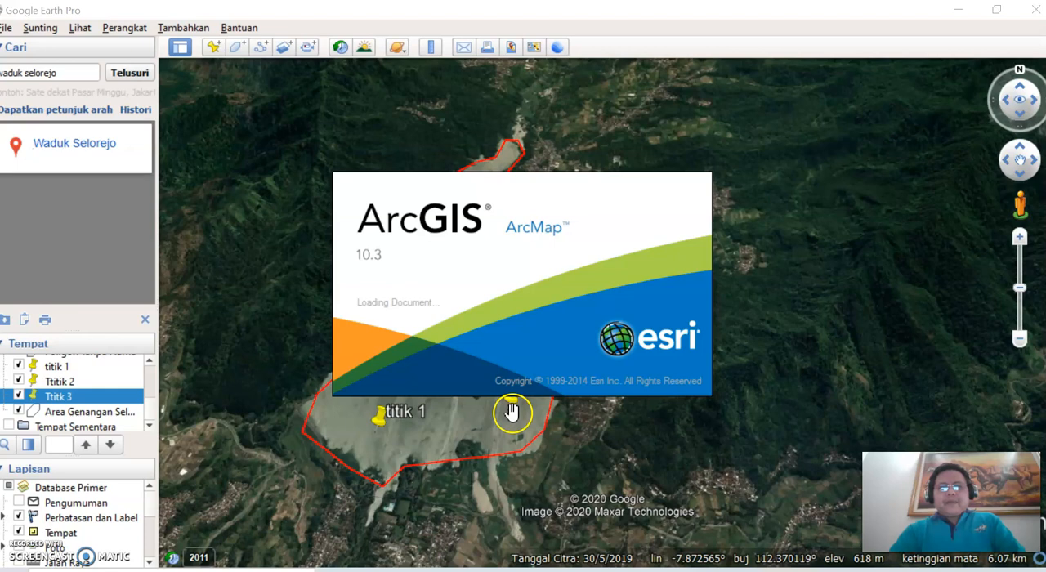
mouse_move(619, 564)
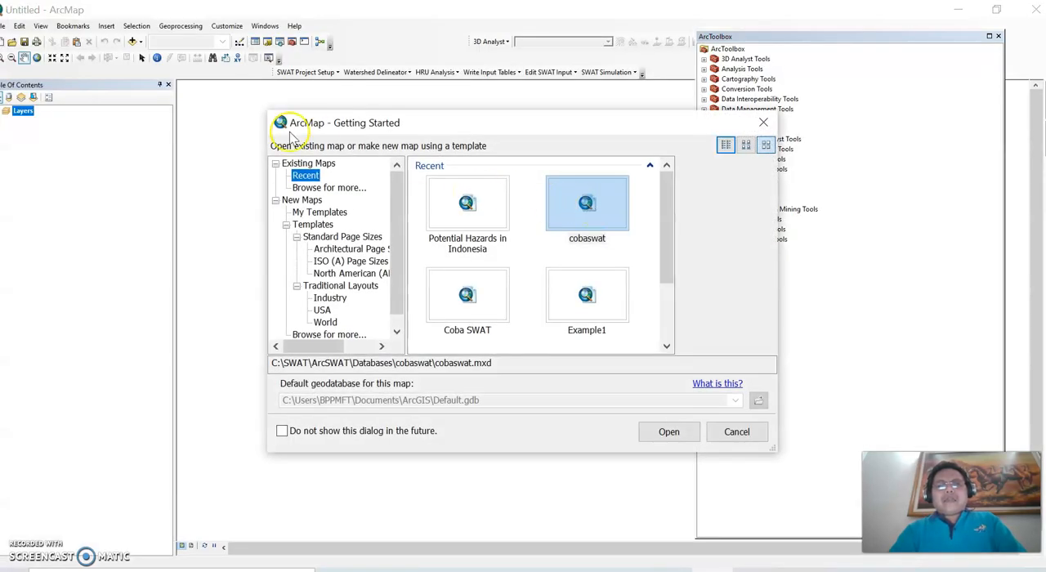
click(731, 431)
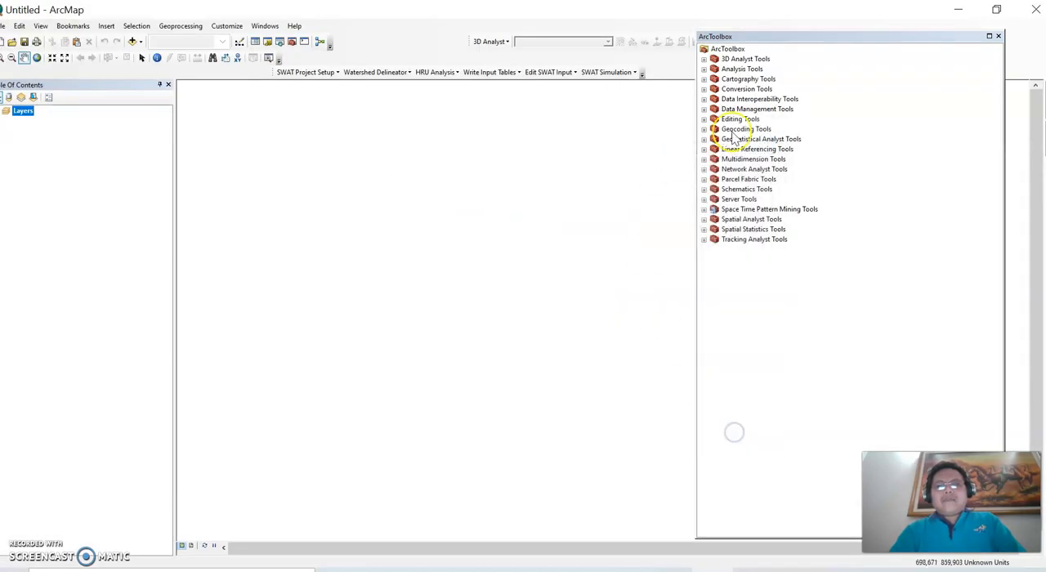
Step: Close and reopen ArcToolbox, and open the KML To Layer tool from the From KML conversion tools
click(999, 38)
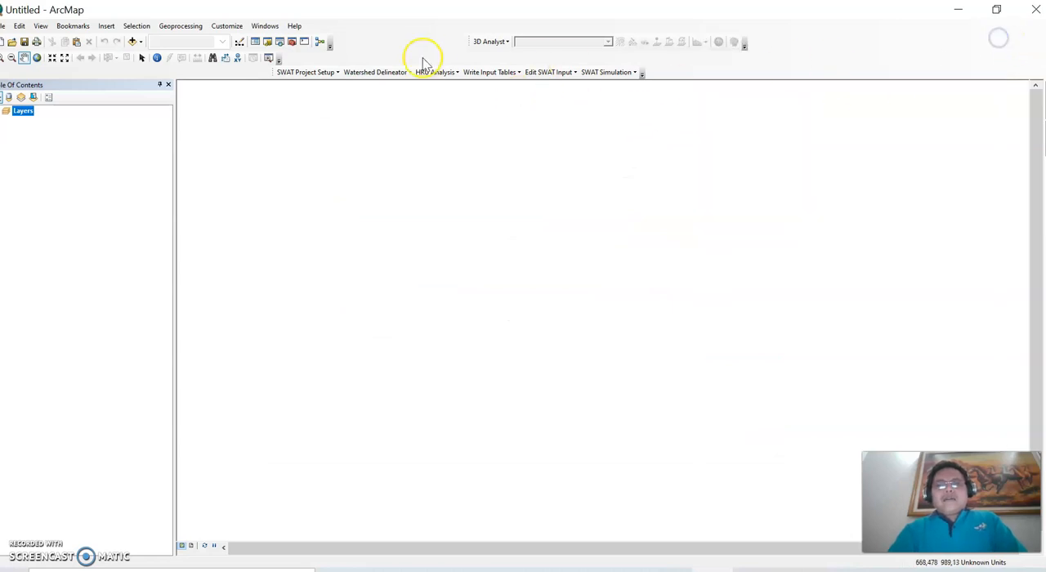
click(291, 42)
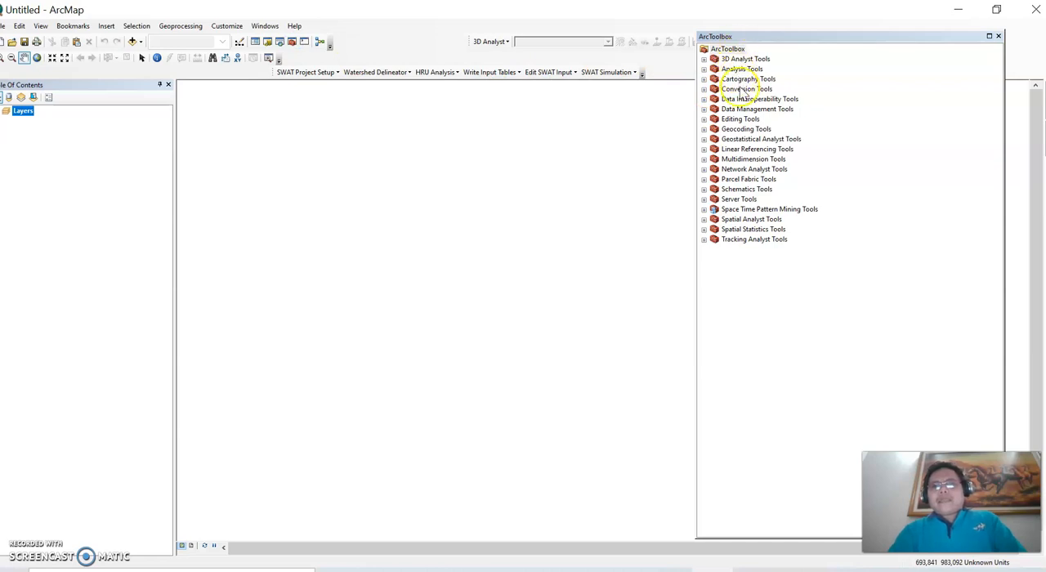
double_click(742, 89)
double_click(741, 119)
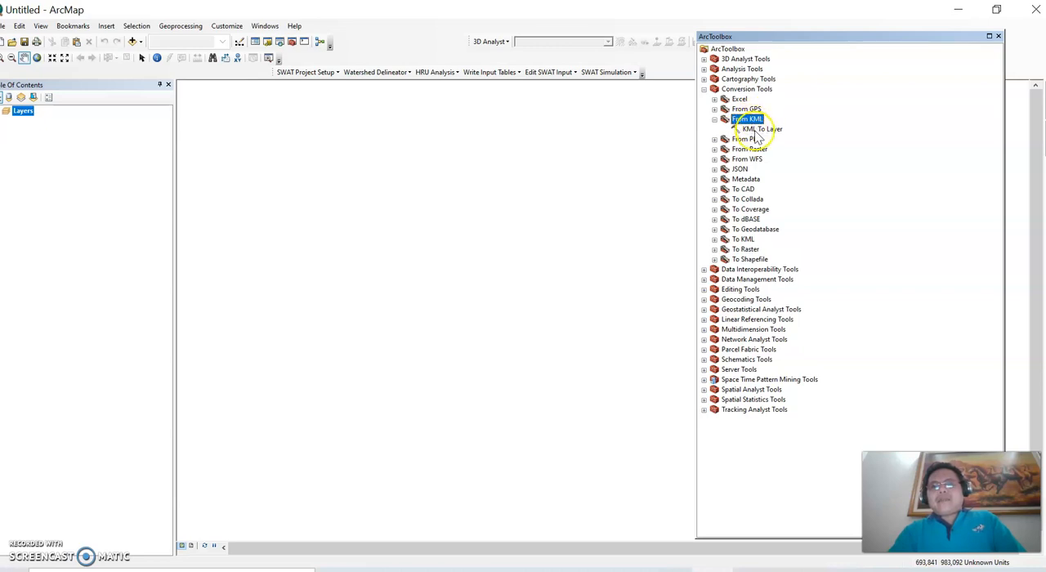
double_click(762, 129)
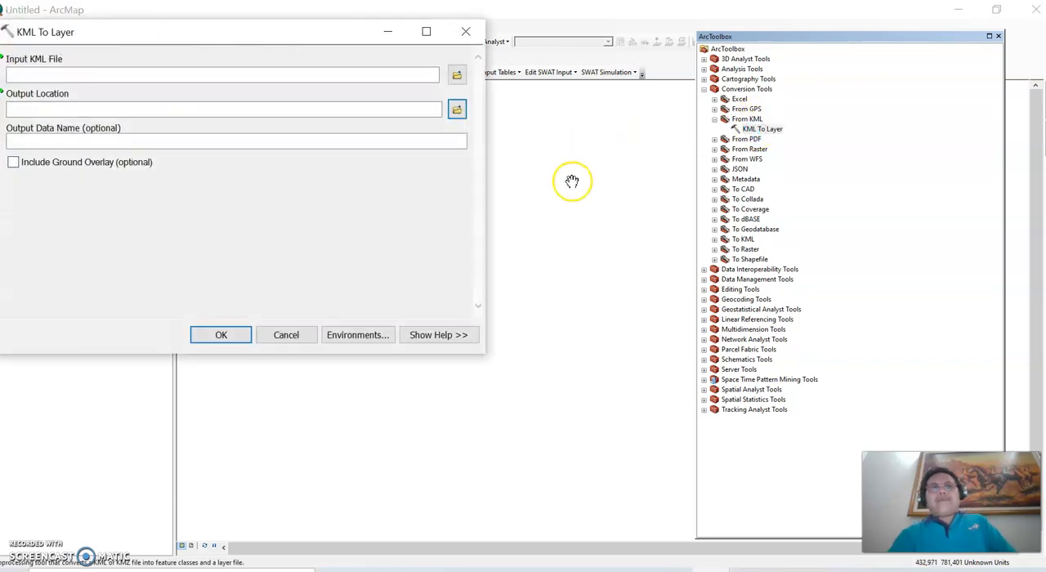
Step: Choose area genangan selorejo.kmz on New Volume (D:) as the input KML file
click(457, 75)
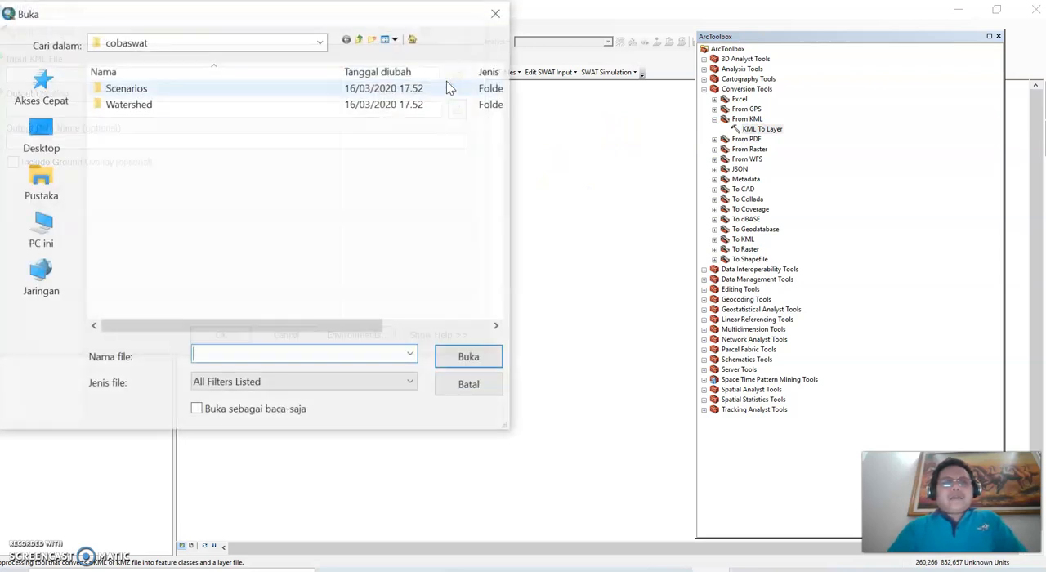
click(212, 42)
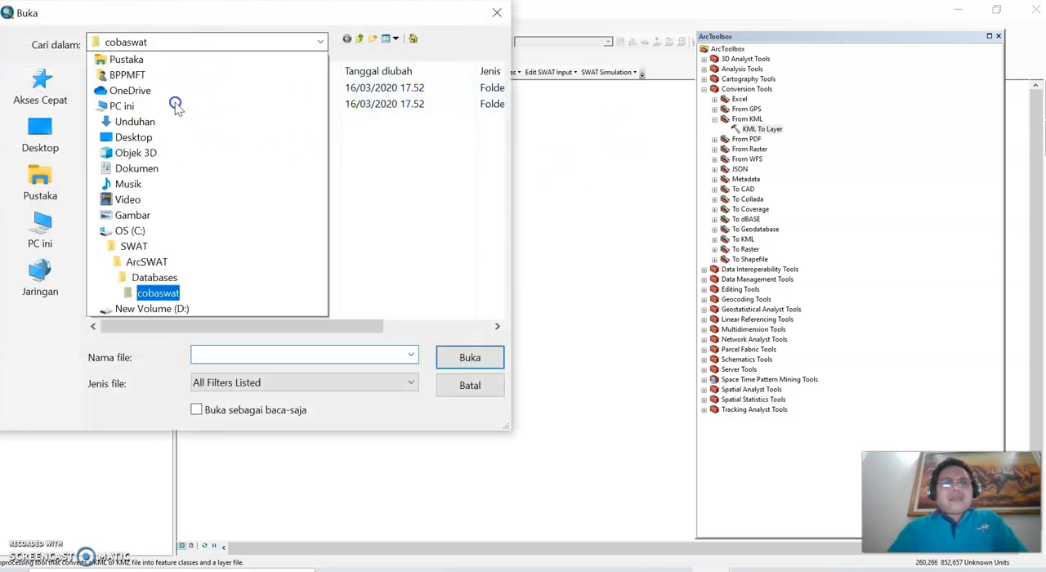
click(151, 356)
scroll(172, 239, down, 5)
scroll(171, 238, down, 1)
scroll(176, 227, up, 3)
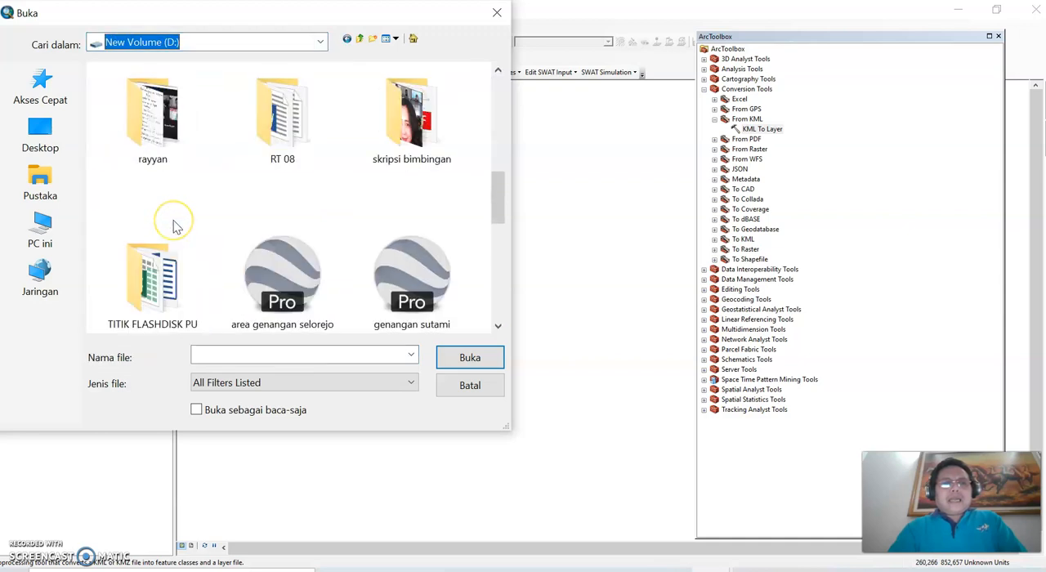
scroll(177, 227, down, 1)
double_click(282, 126)
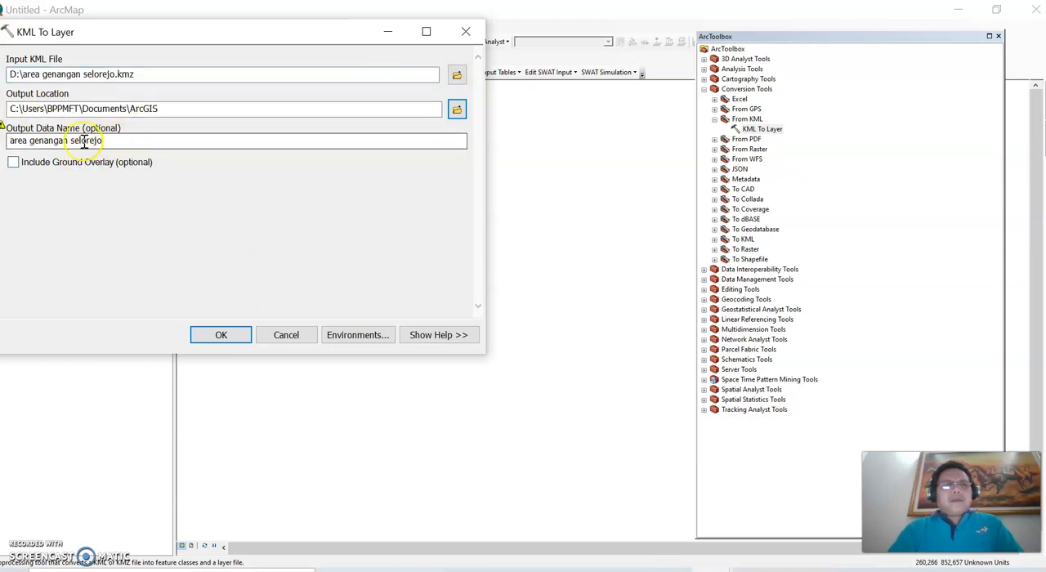
Step: Set the output data name to "area genangan selorejo1" and run the KML To Layer conversion
click(124, 139)
text(1)
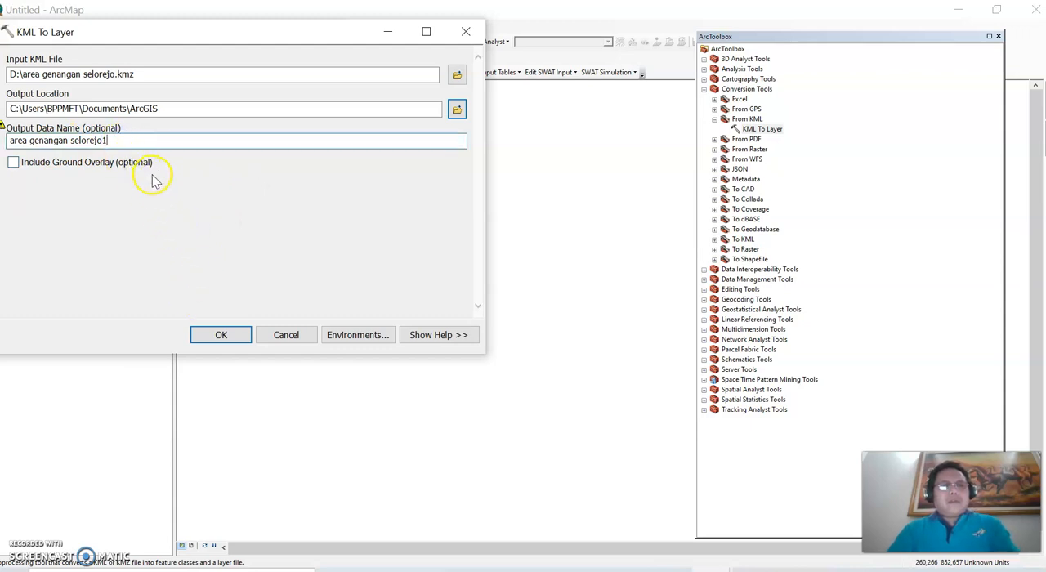
click(221, 334)
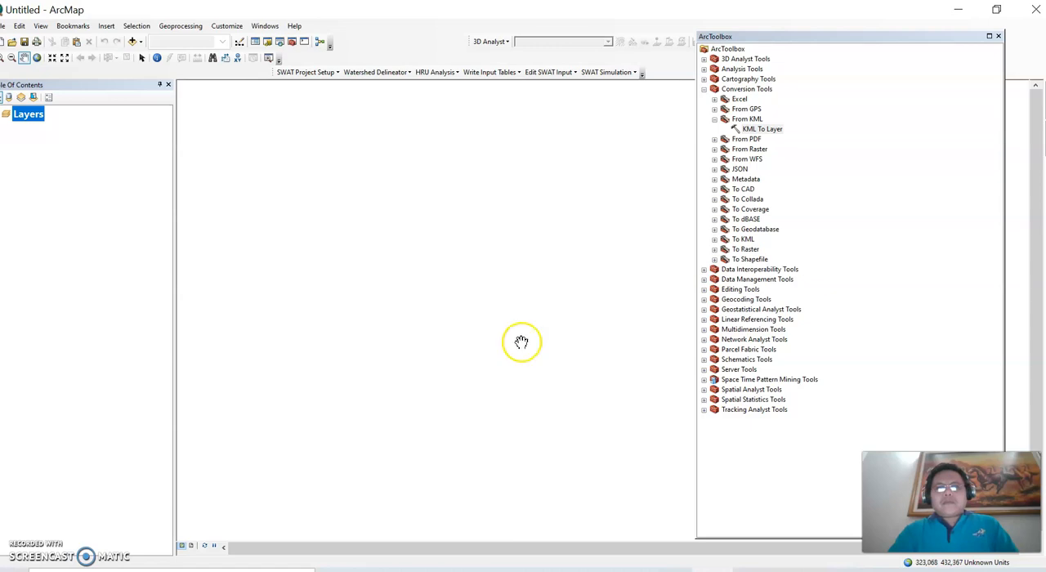
Step: Convert titik 1.kmz from New Volume (D:) with KML To Layer, keeping the default output location and name
double_click(764, 129)
click(458, 74)
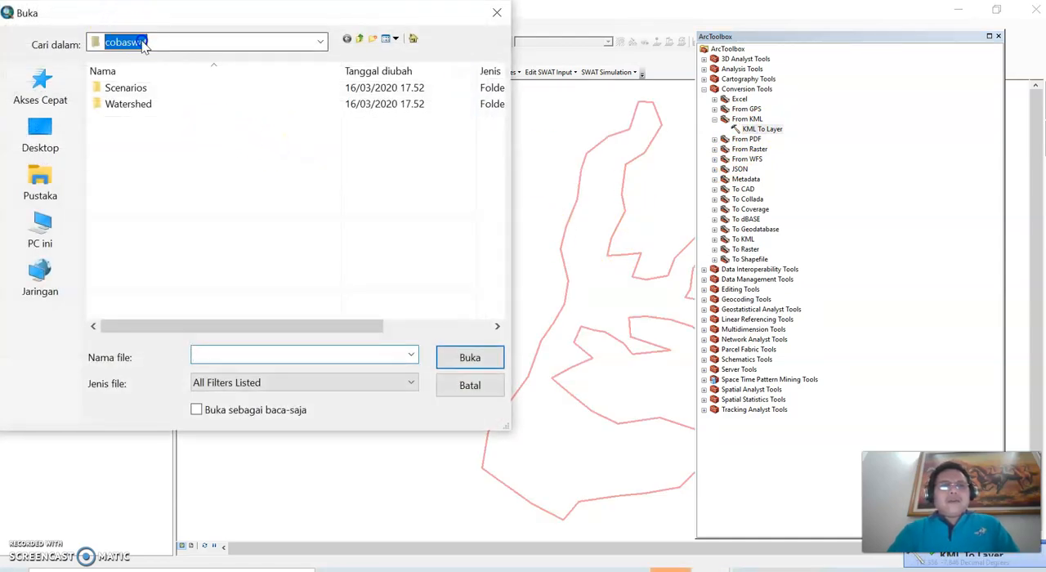
click(143, 45)
click(157, 357)
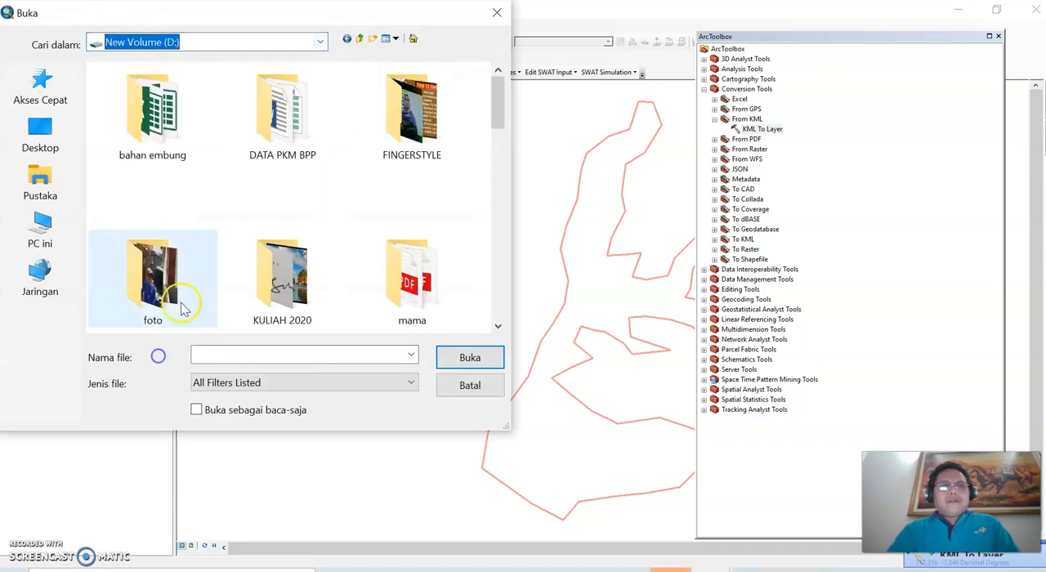
scroll(188, 278, down, 10)
scroll(217, 192, up, 2)
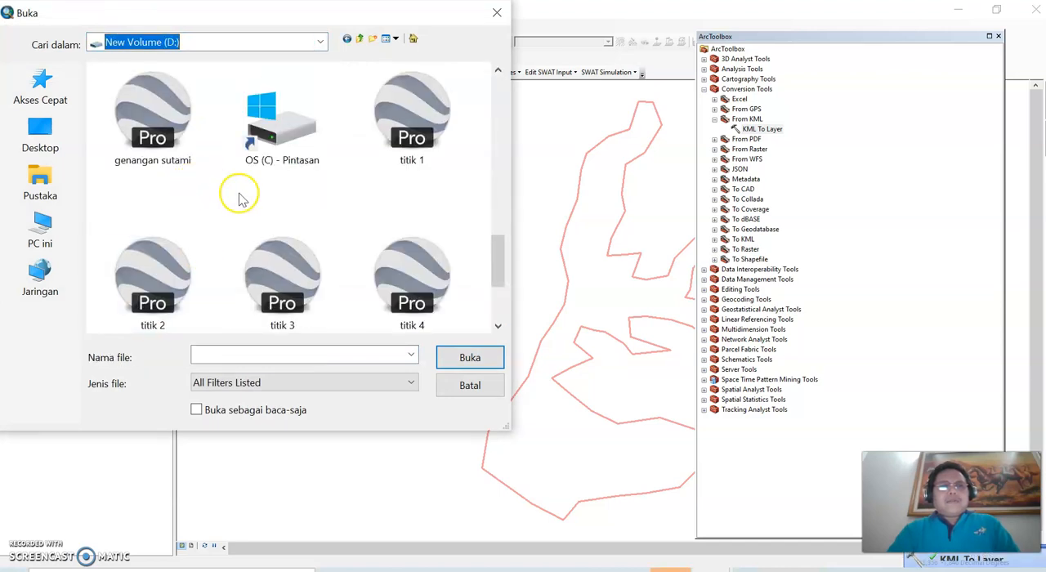
double_click(417, 114)
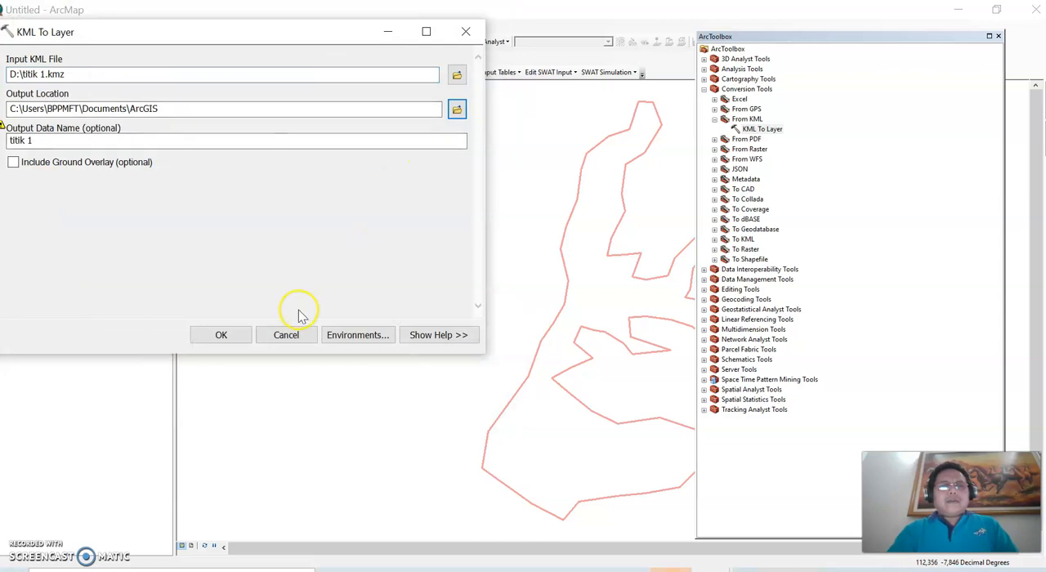
click(222, 335)
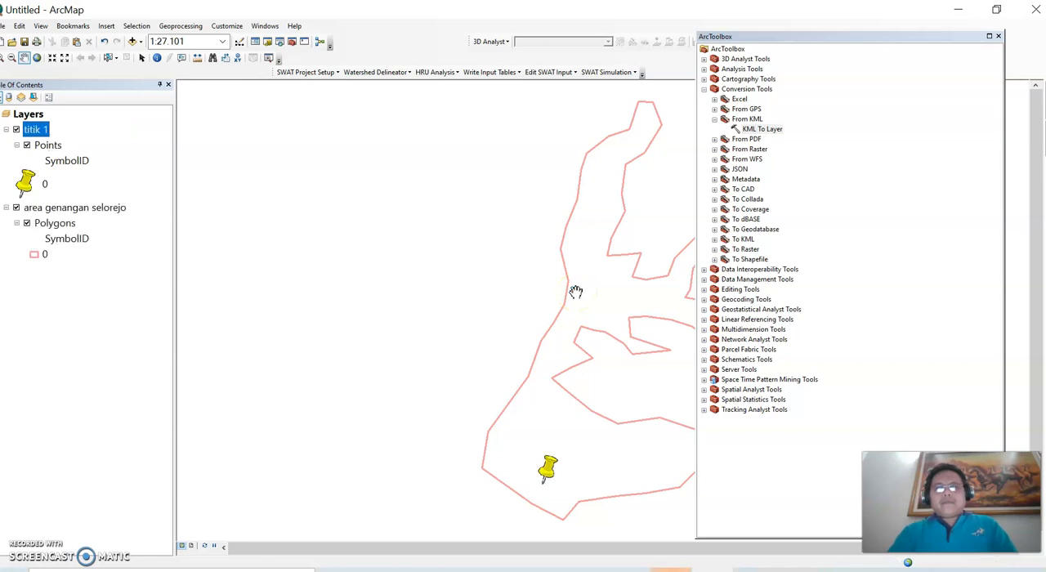
Step: Convert titik 2.kmz from New Volume (D:) with KML To Layer, keeping the default output location and name
double_click(756, 129)
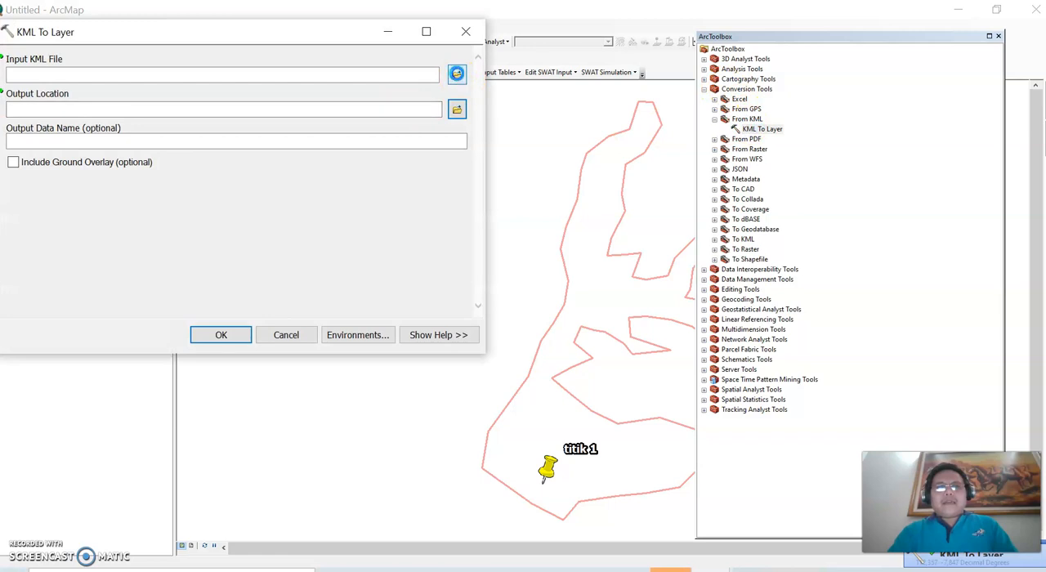
click(457, 74)
click(168, 42)
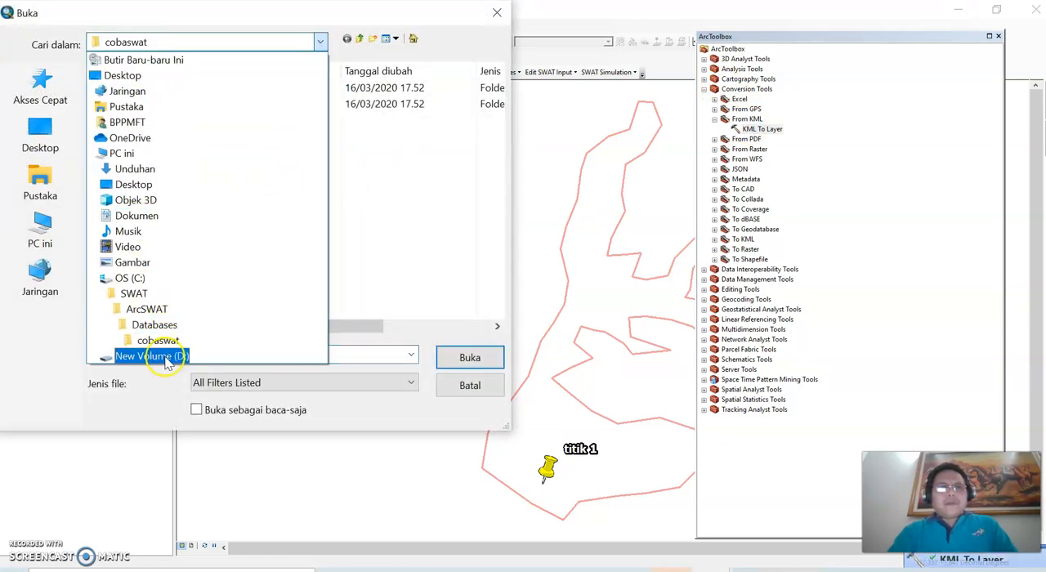
click(151, 356)
scroll(233, 261, down, 5)
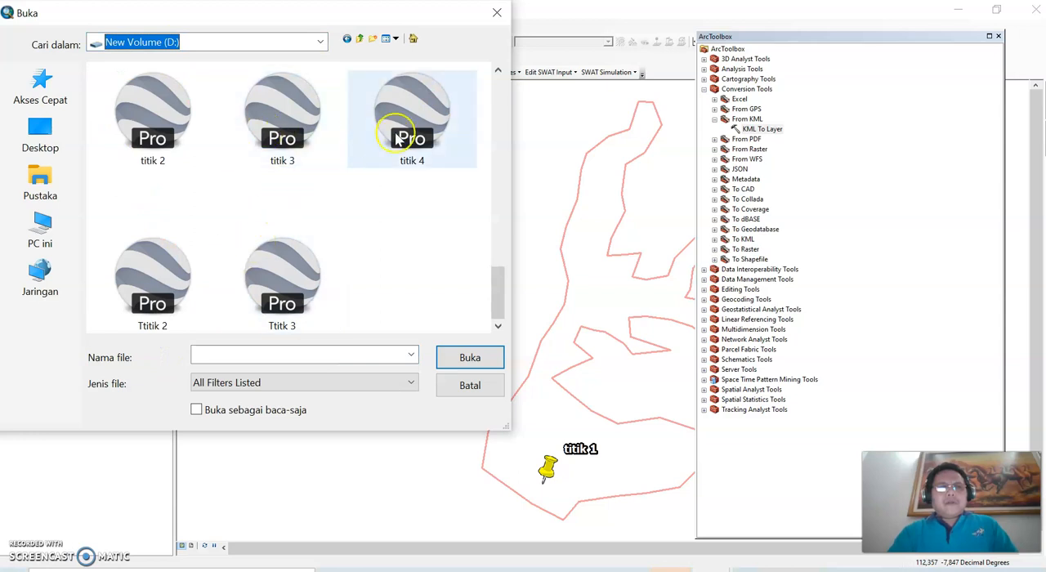
double_click(173, 105)
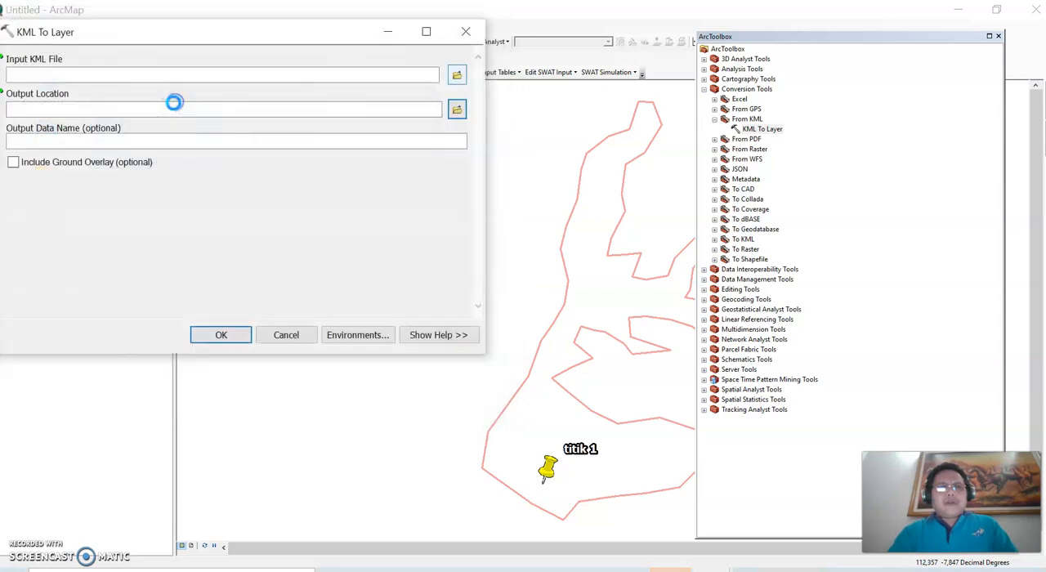
click(236, 335)
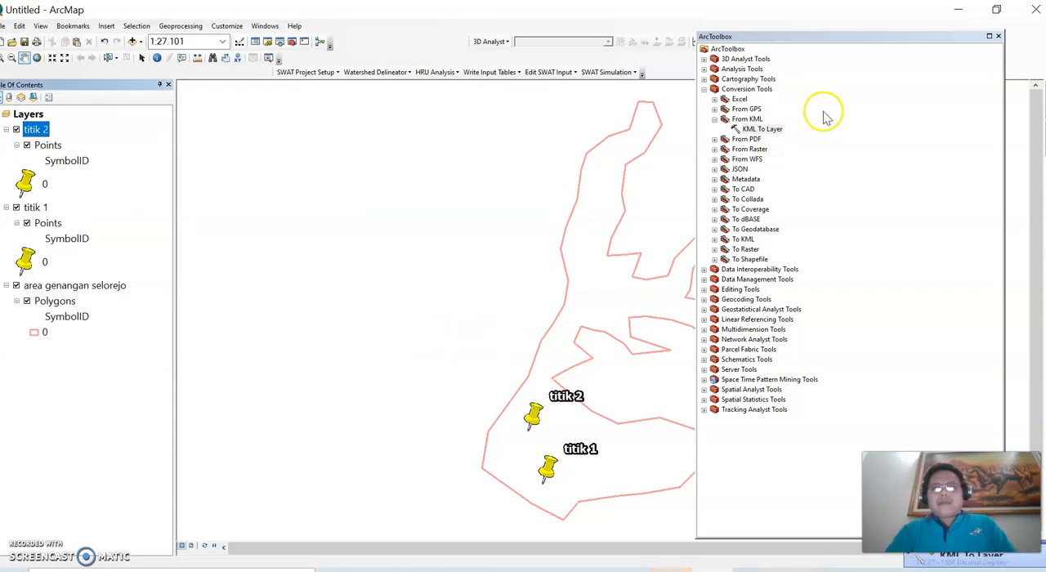
Step: Convert titik 3.kmz from New Volume (D:) with KML To Layer using the default output settings, and close ArcToolbox
double_click(762, 129)
click(454, 76)
click(210, 45)
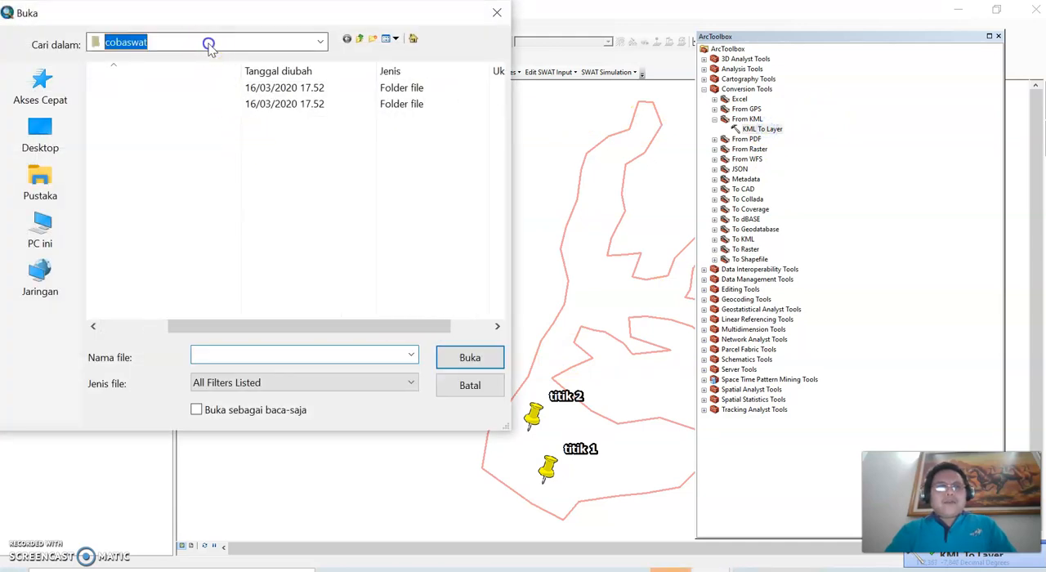
click(140, 355)
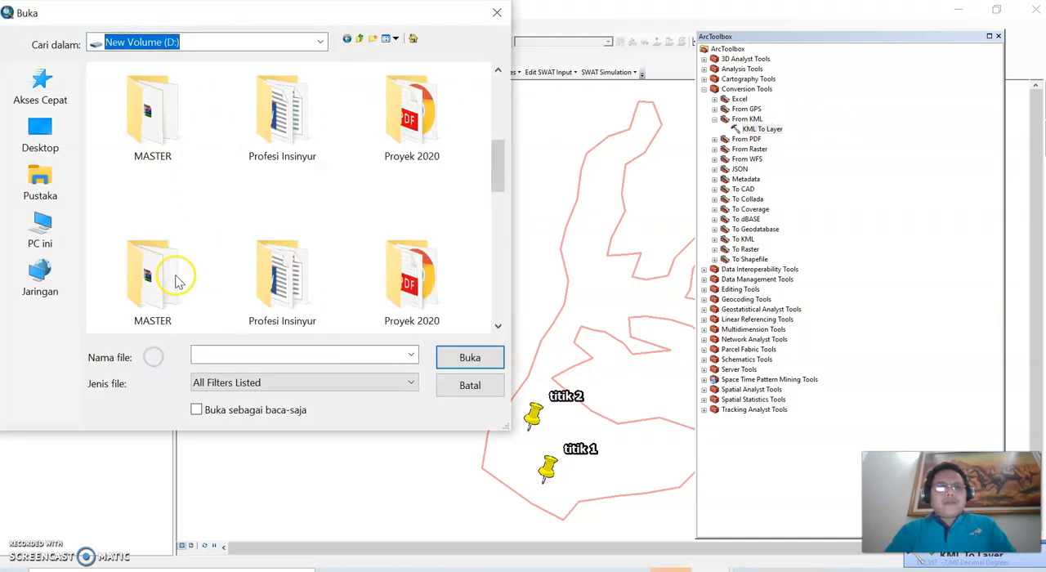
scroll(174, 280, down, 5)
double_click(280, 109)
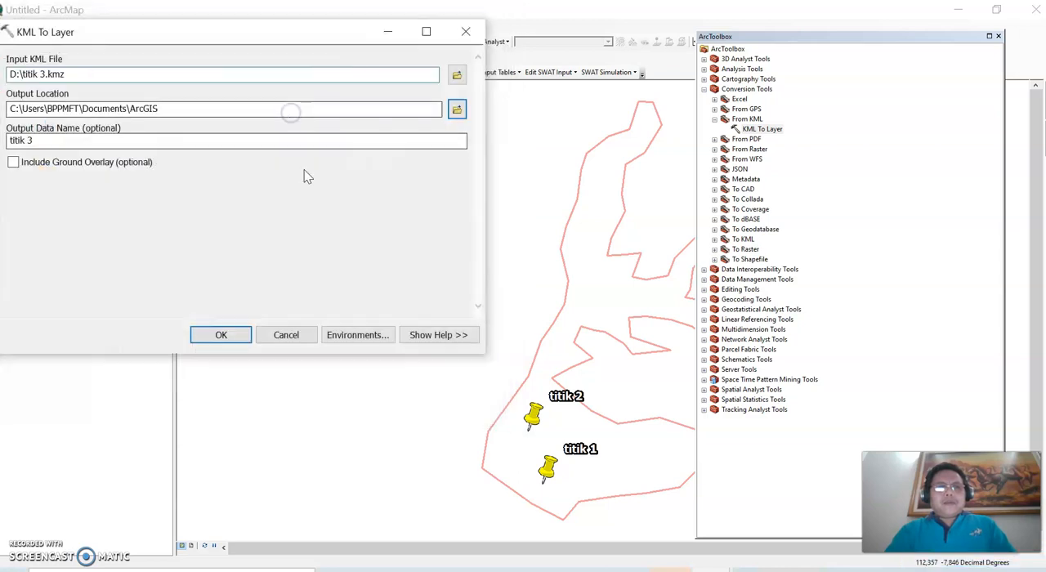
click(220, 334)
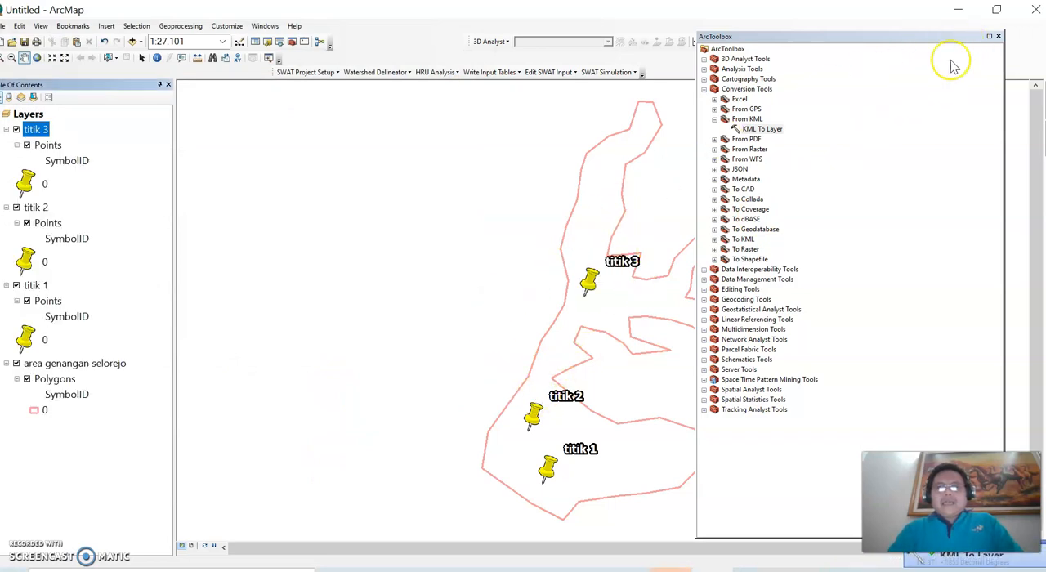
click(1000, 37)
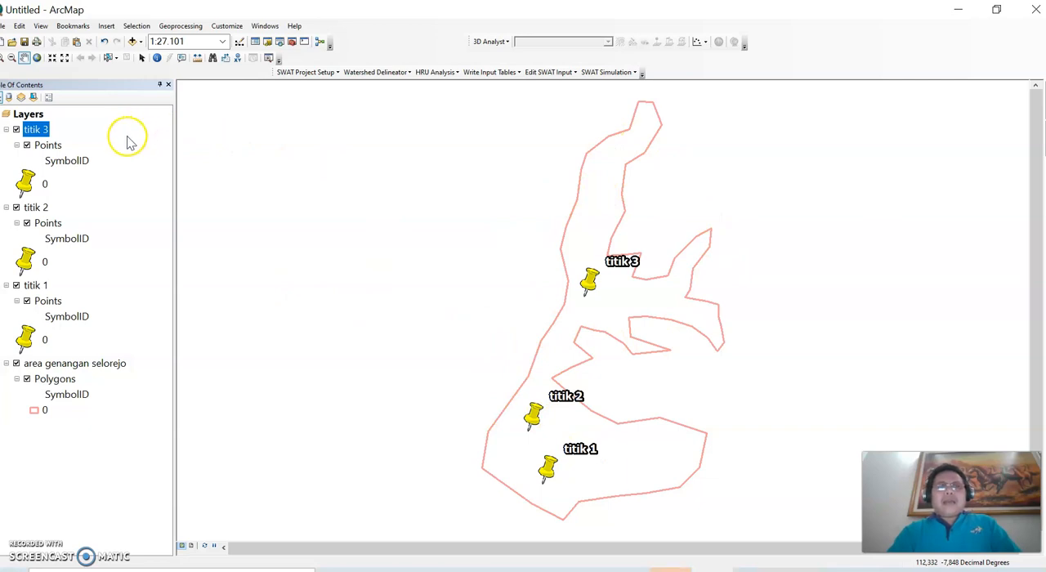
Step: Examine the attribute table of the Points layer under titik 3, and close the table
right_click(50, 145)
click(81, 178)
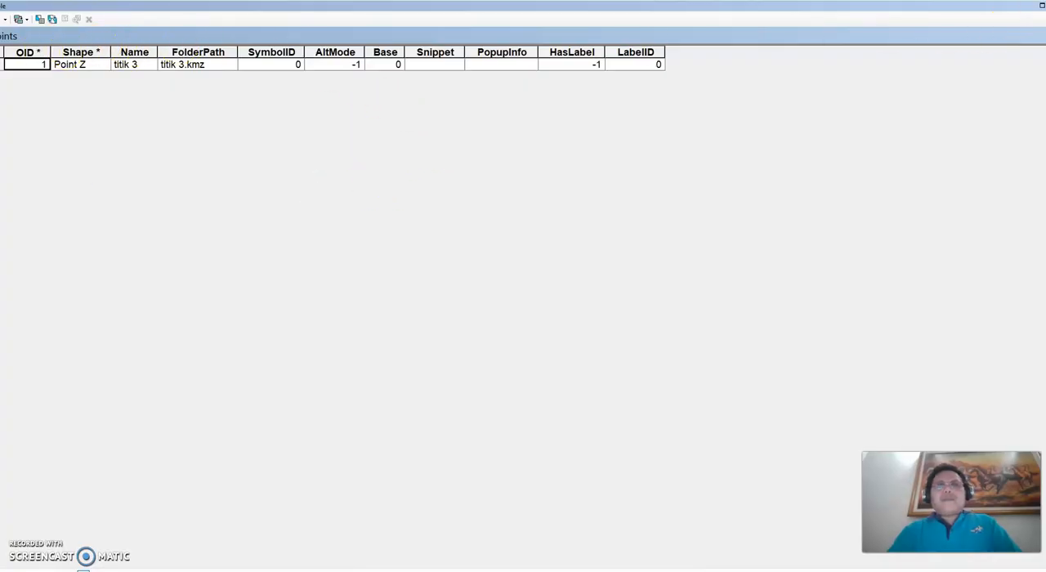
click(1045, 6)
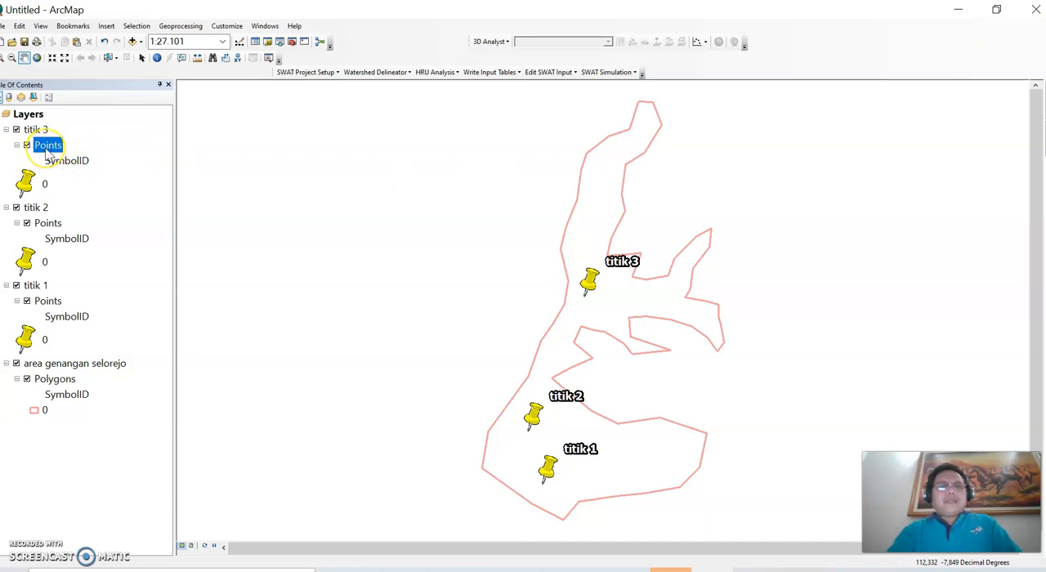
right_click(46, 152)
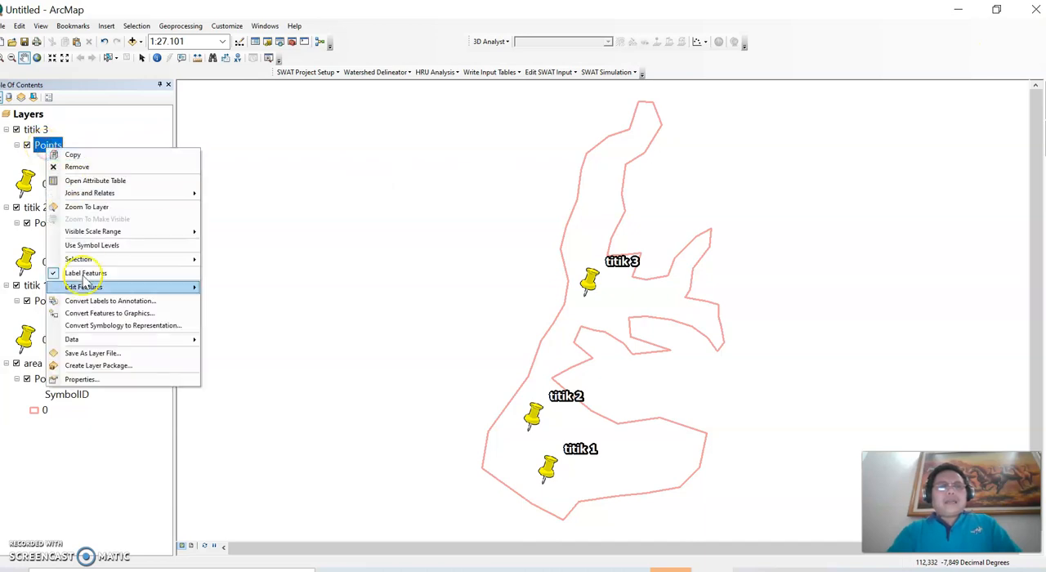
click(97, 181)
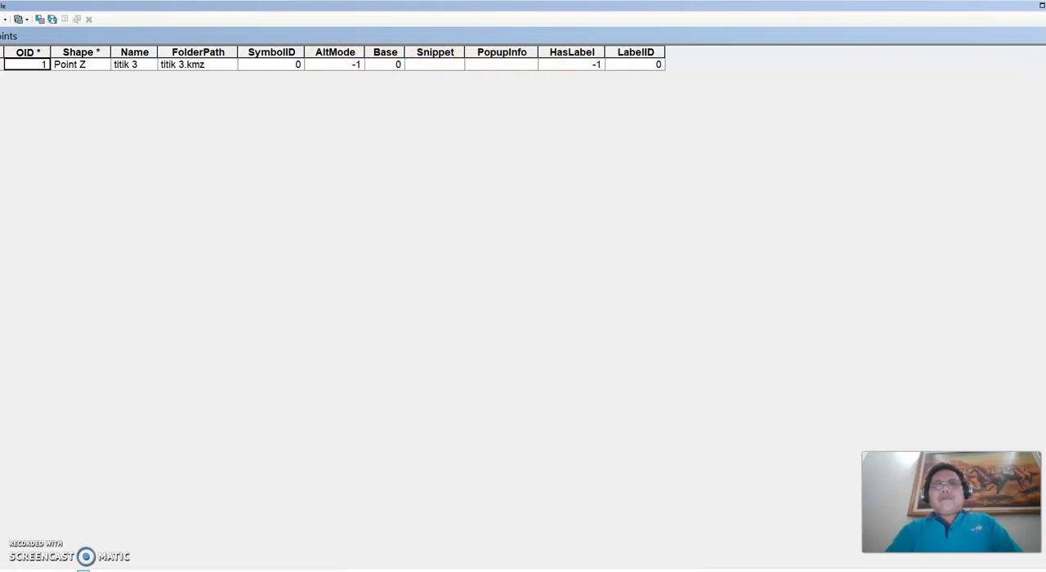
click(1045, 6)
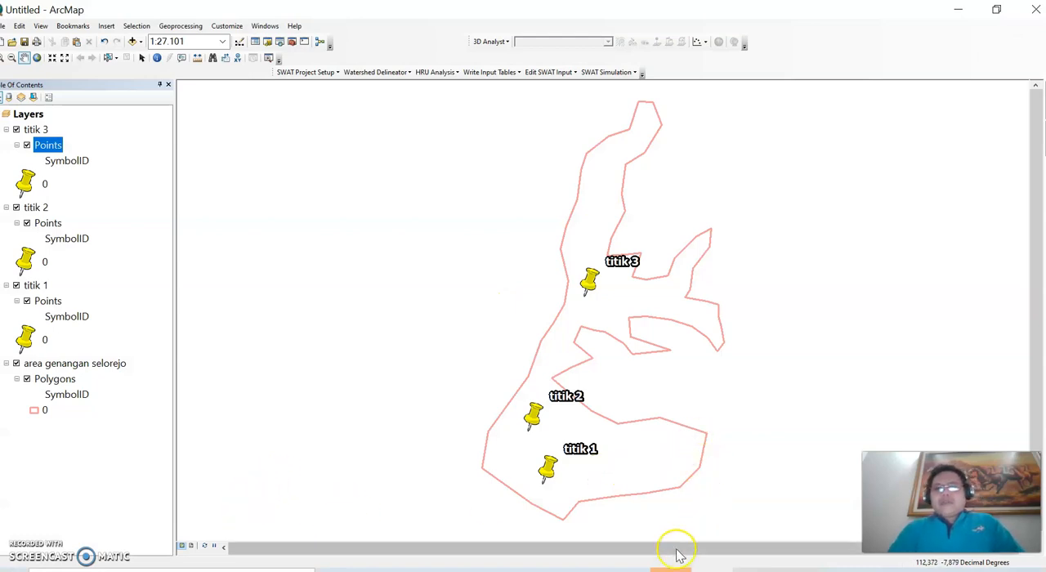
Step: Switch to the pengantar SIG presentation in PowerPoint and show the closing TERIMA KASIH slide
click(504, 571)
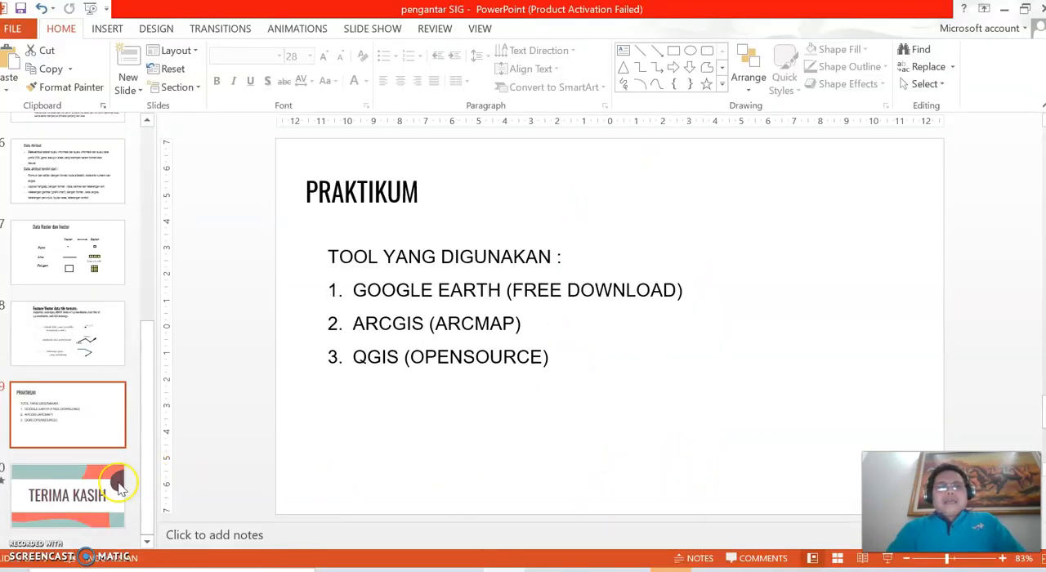
click(119, 487)
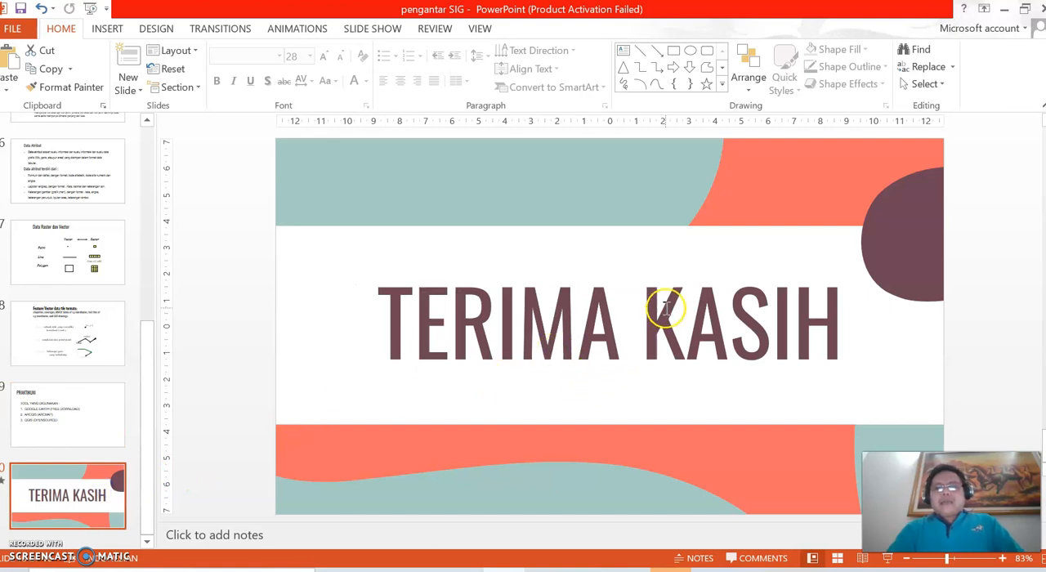